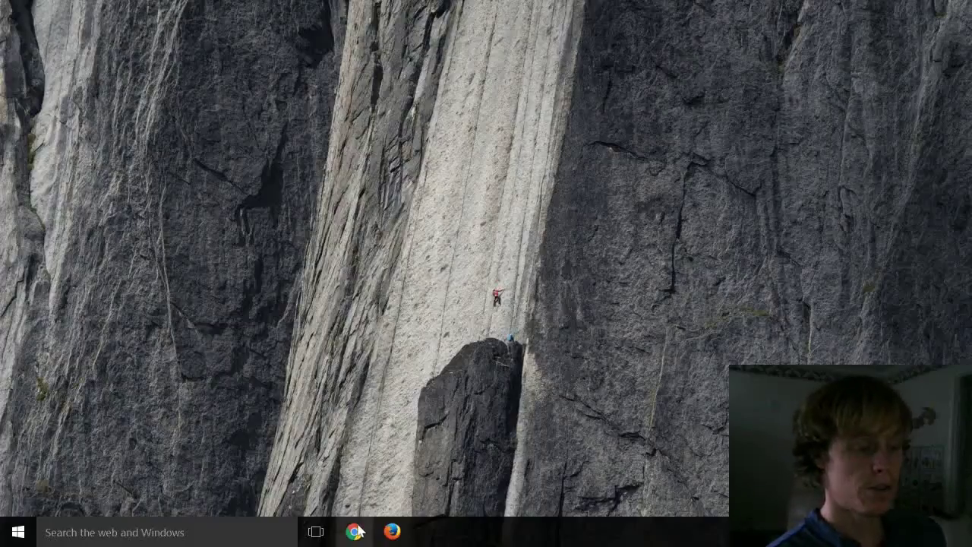
# Open Chrome and search Google for "esword".
pyautogui.click(355, 532)
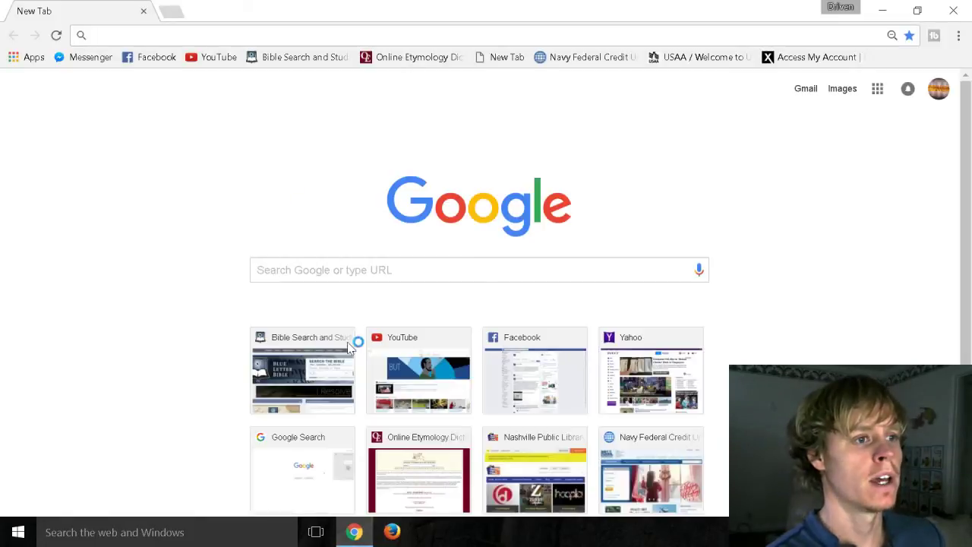
pyautogui.click(369, 262)
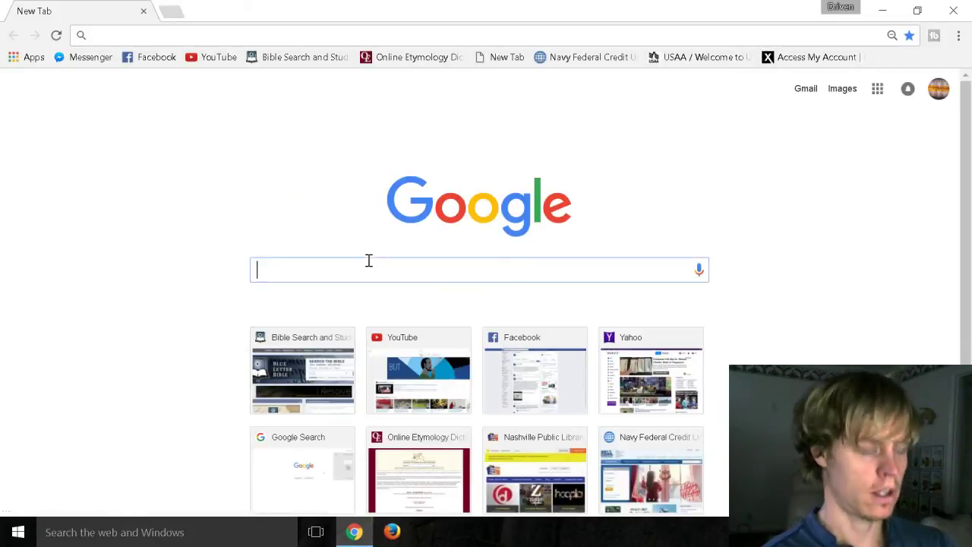
pyautogui.write('esword')
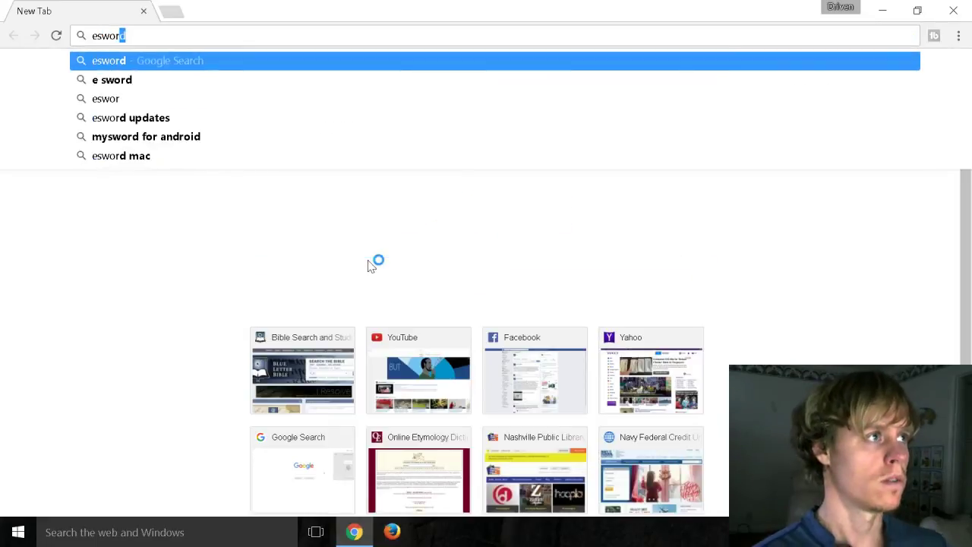
pyautogui.press('Return')
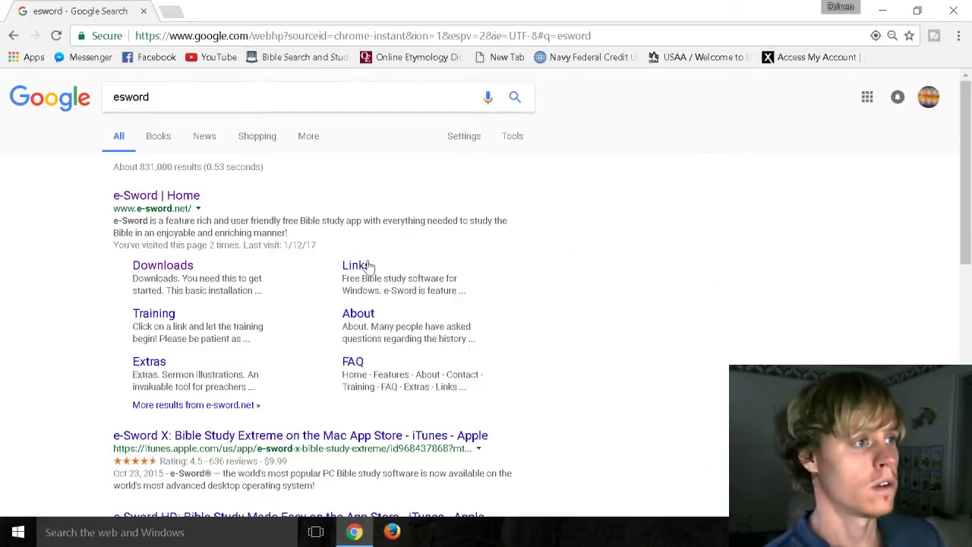
# Open the e-Sword website and download the e-Sword v11.0.6 installer.
pyautogui.click(127, 197)
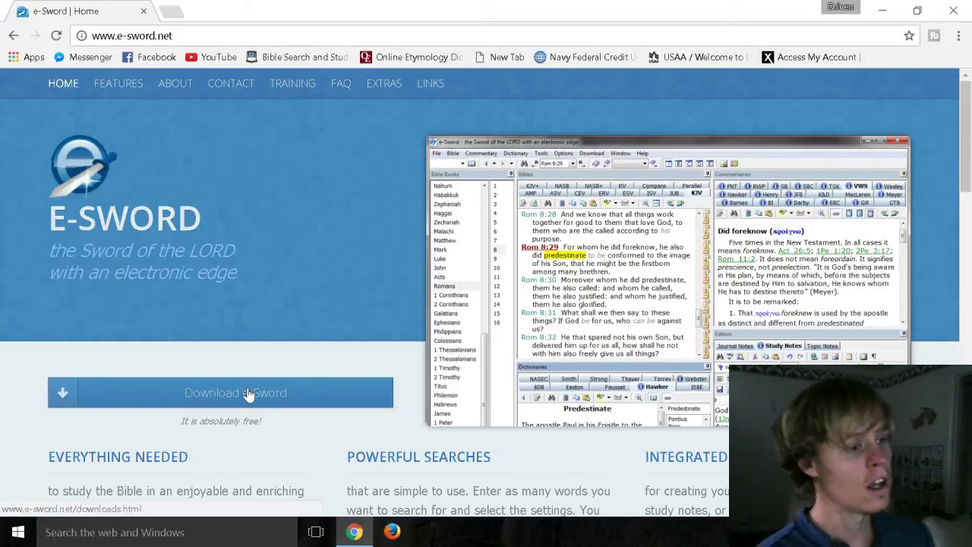
pyautogui.click(184, 402)
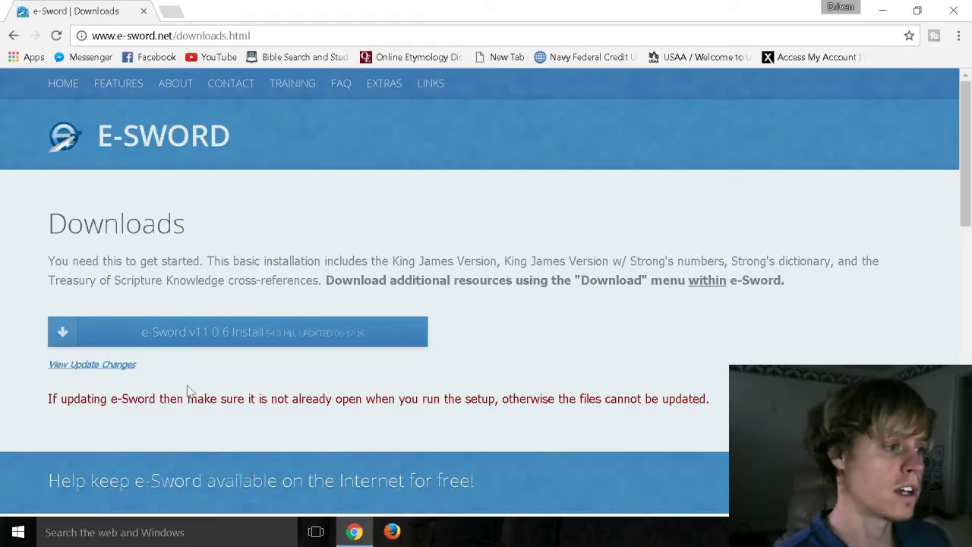
pyautogui.click(196, 339)
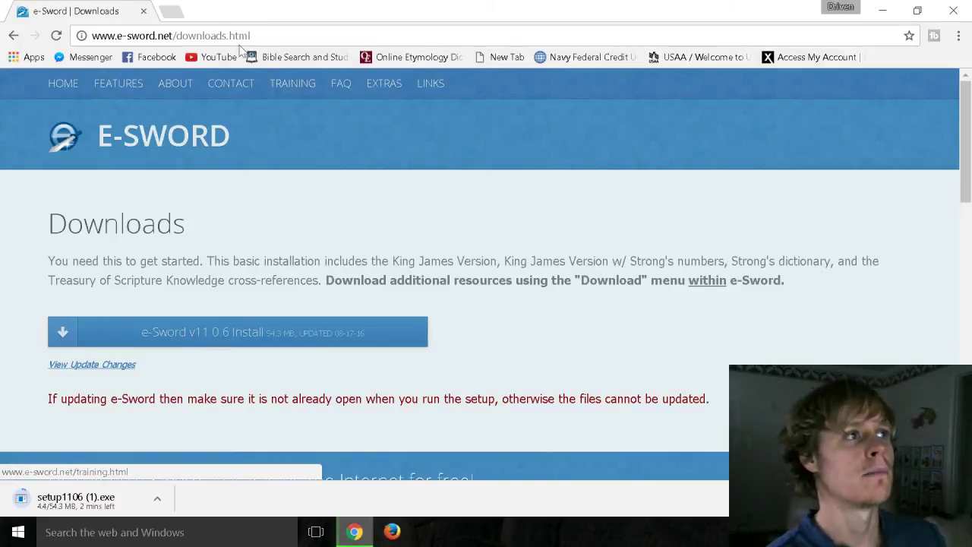
# Open Blue Letter Bible in a new browser tab and search the KJV for "predestination".
pyautogui.click(180, 14)
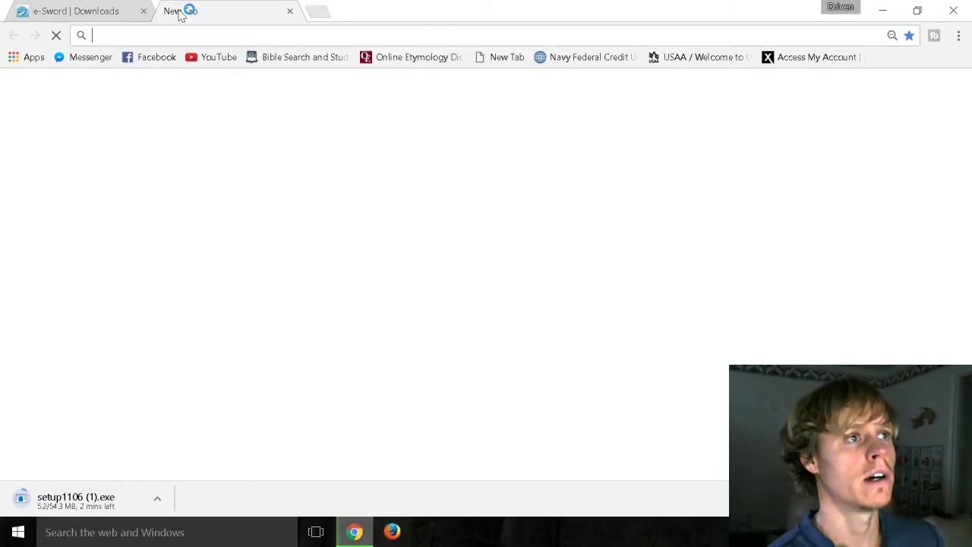
pyautogui.click(288, 59)
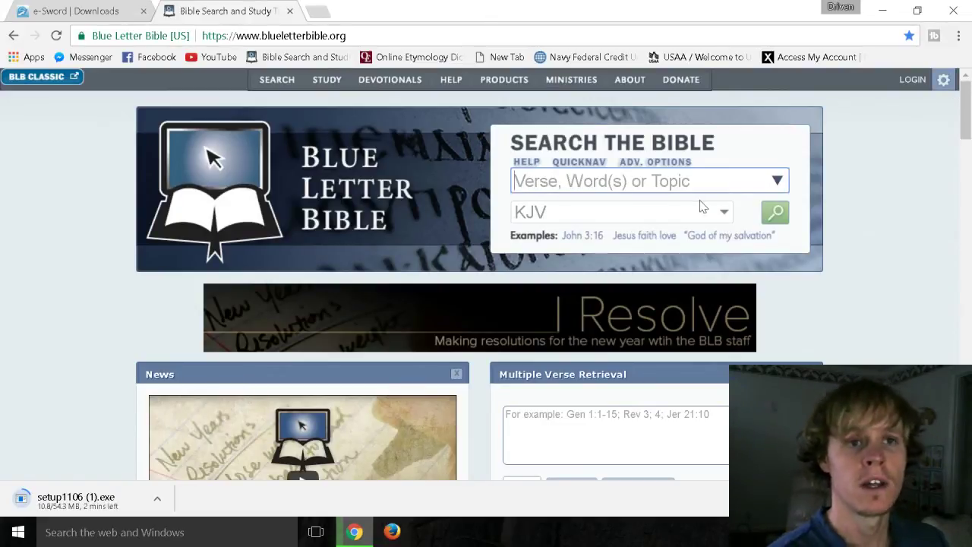
pyautogui.click(530, 182)
pyautogui.write('pres')
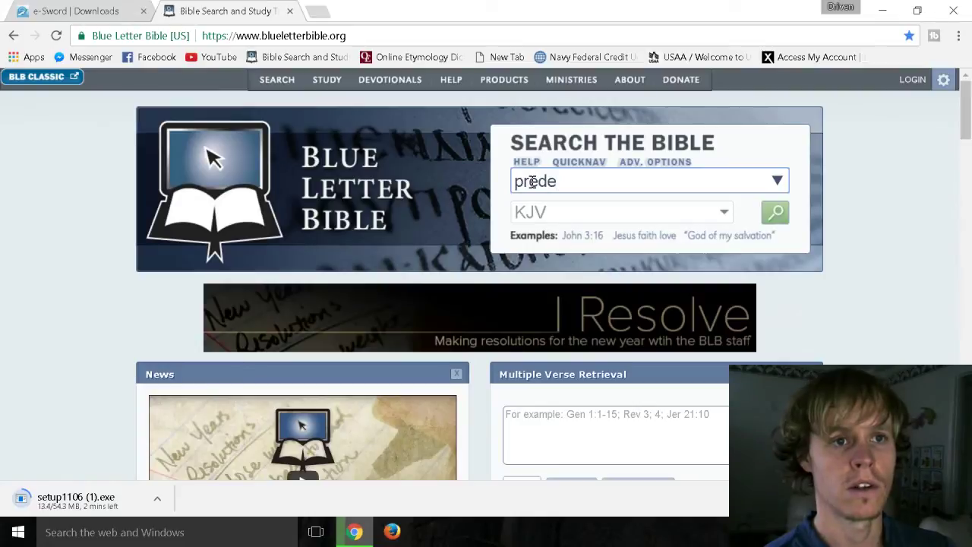
pyautogui.write('estination')
pyautogui.press('Return')
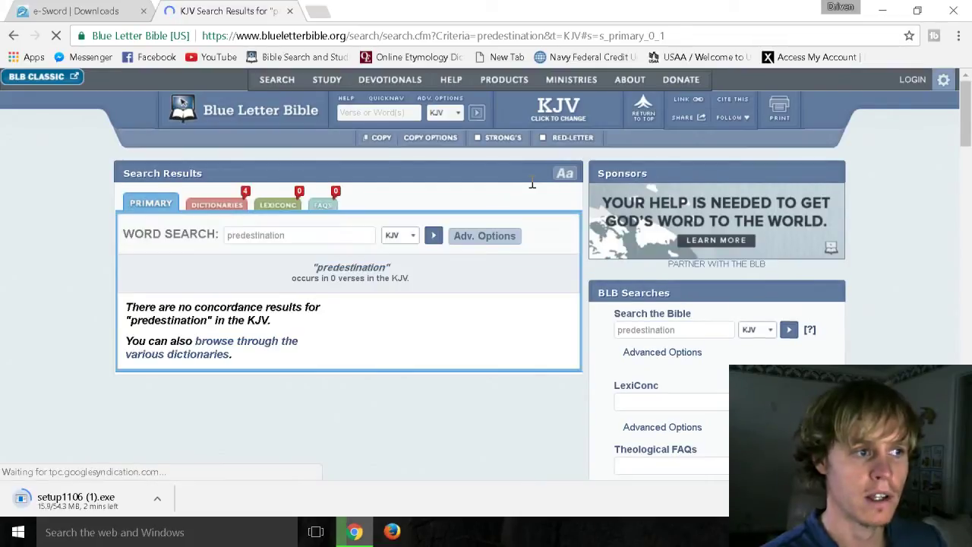
# Change the KJV word search to "predestinated" and run it.
pyautogui.click(282, 235)
pyautogui.press('BackSpace')
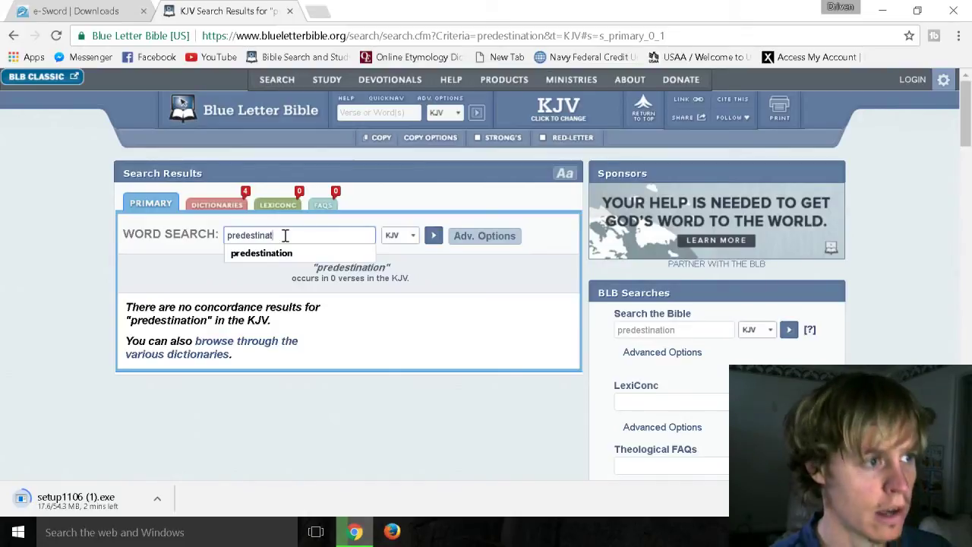
pyautogui.write('ed')
pyautogui.press('Return')
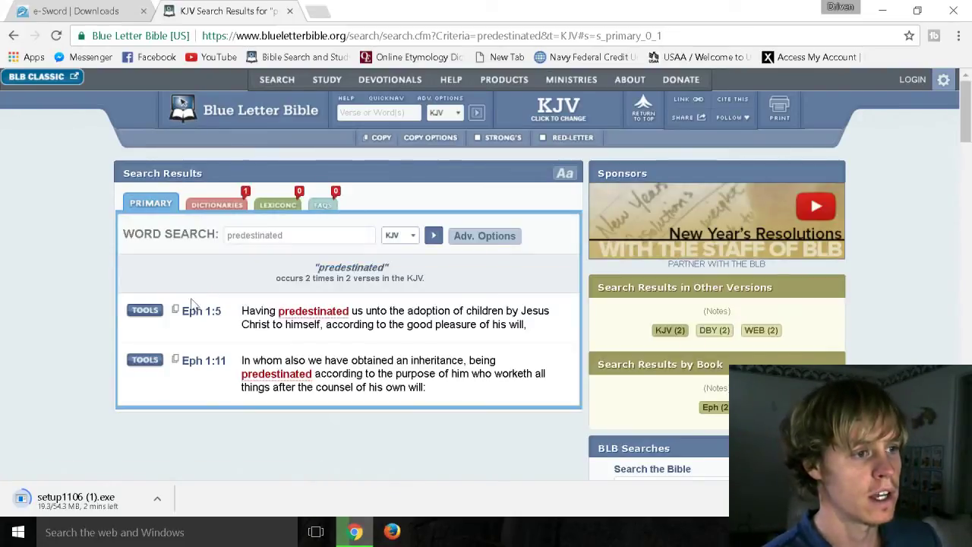
# Show the interlinear for Ephesians 1:5 and open the Strong's G4309 lexicon entry for "Having predestinated".
pyautogui.click(202, 311)
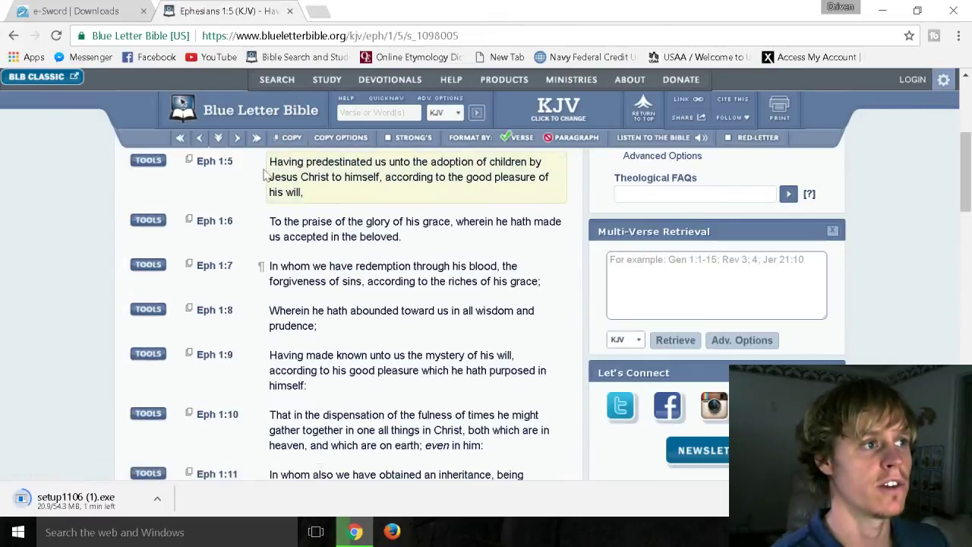
pyautogui.click(220, 162)
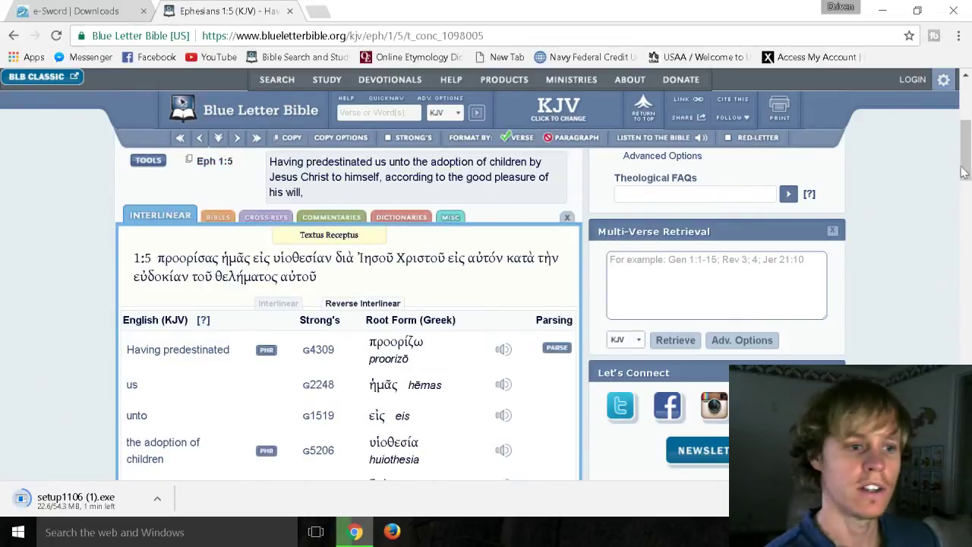
pyautogui.moveTo(963, 171)
pyautogui.mouseDown()
pyautogui.moveTo(965, 223)
pyautogui.moveTo(964, 186)
pyautogui.mouseUp()
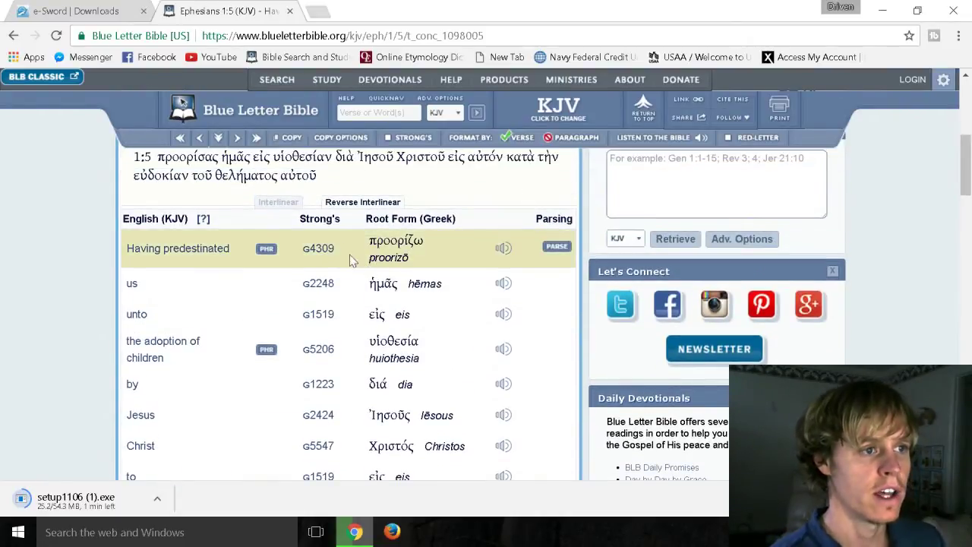
pyautogui.click(328, 254)
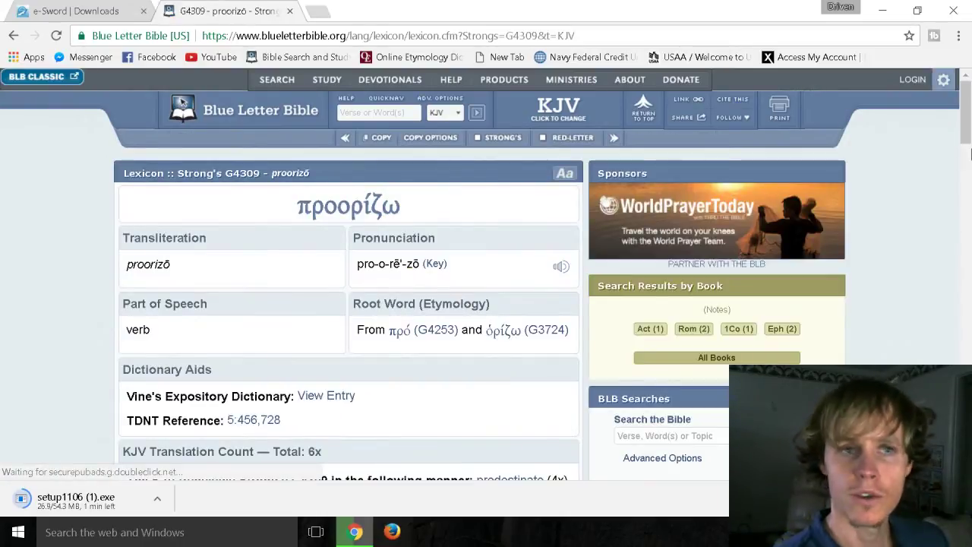
# Review the definitions and KJV concordance verses of the G4309 entry, and close the Blue Letter Bible page.
pyautogui.scroll(-4, 966, 167)
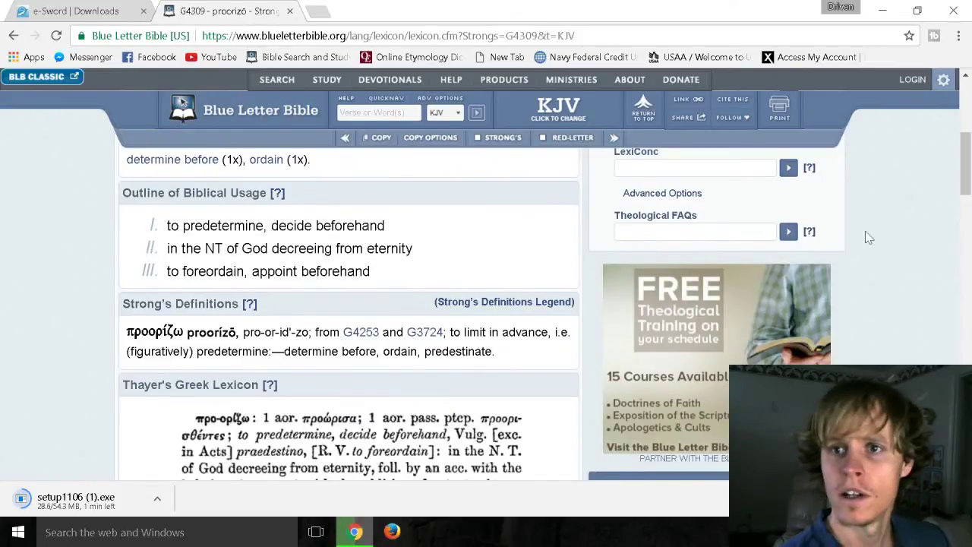
pyautogui.scroll(-4, 957, 220)
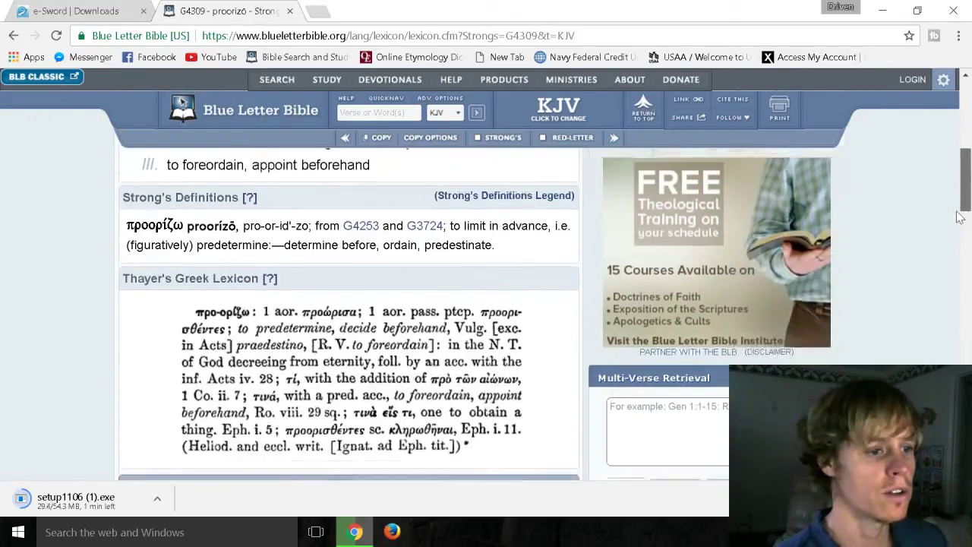
pyautogui.scroll(-4, 956, 245)
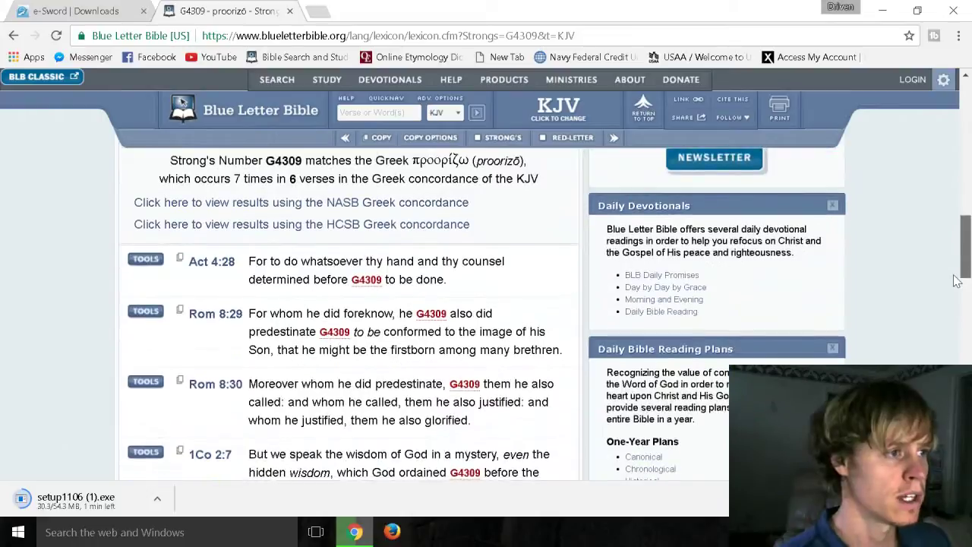
pyautogui.scroll(-1, 955, 291)
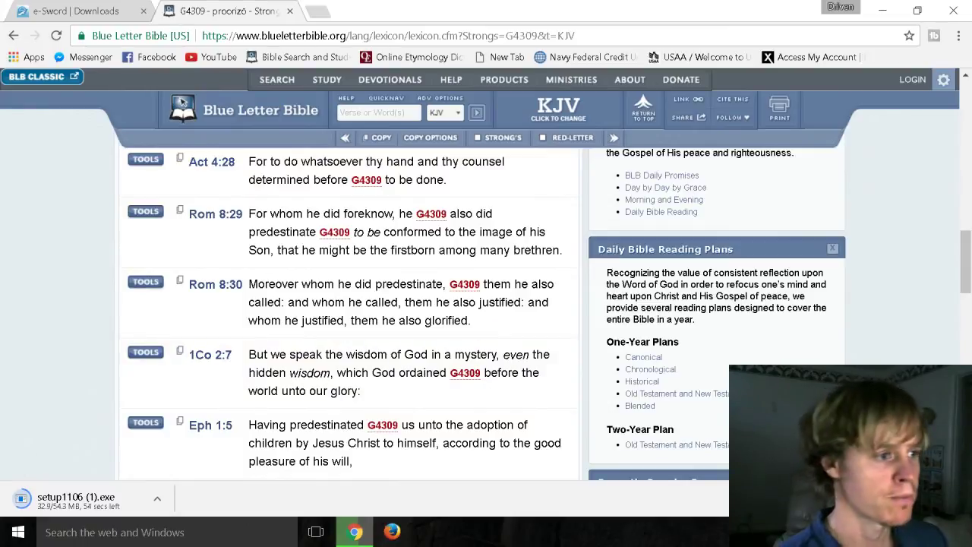
pyautogui.scroll(-4, 182, 103)
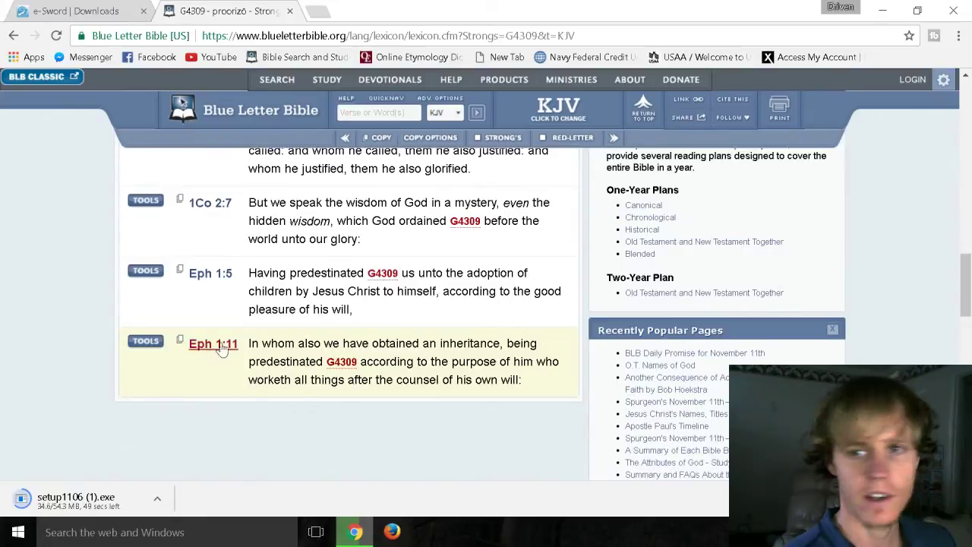
pyautogui.moveTo(969, 303)
pyautogui.mouseDown()
pyautogui.moveTo(966, 262)
pyautogui.moveTo(959, 308)
pyautogui.moveTo(958, 293)
pyautogui.mouseUp()
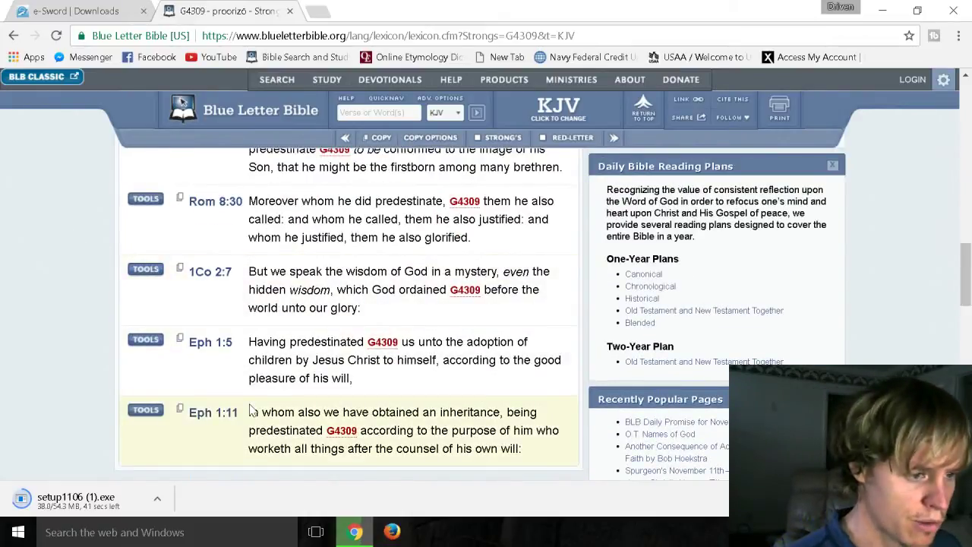
pyautogui.scroll(4, 252, 411)
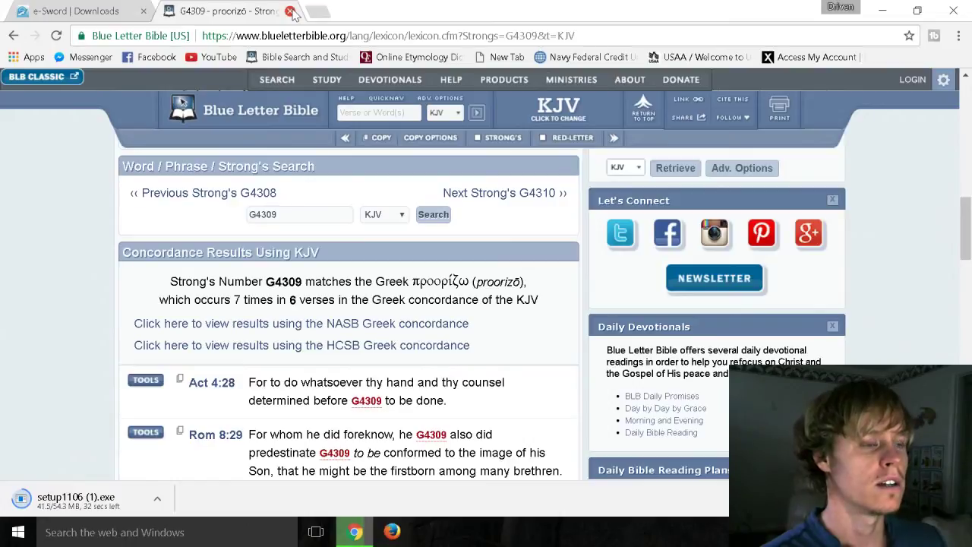
pyautogui.click(290, 11)
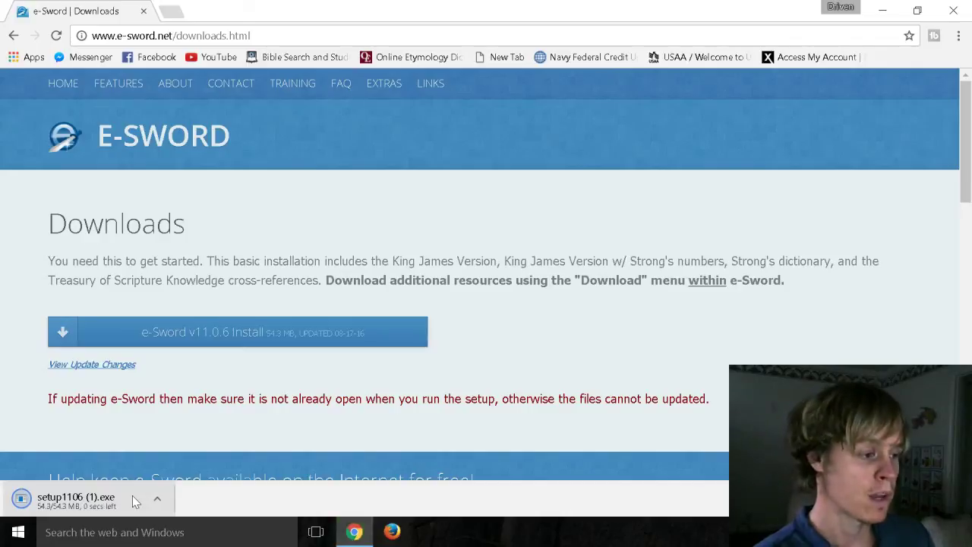
# Run the downloaded e-Sword setup file and launch e-Sword from the desktop, dismissing the startup tip.
pyautogui.click(76, 501)
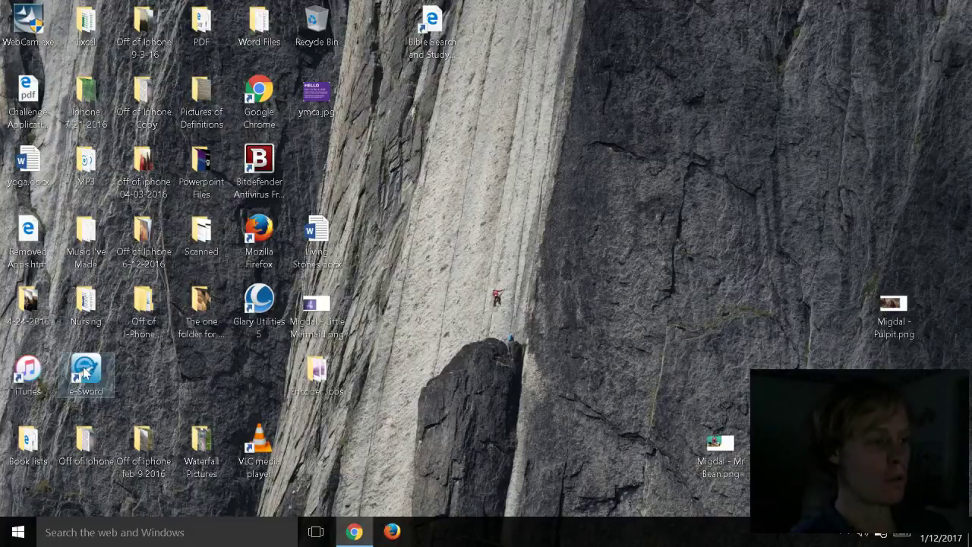
pyautogui.doubleClick(86, 370)
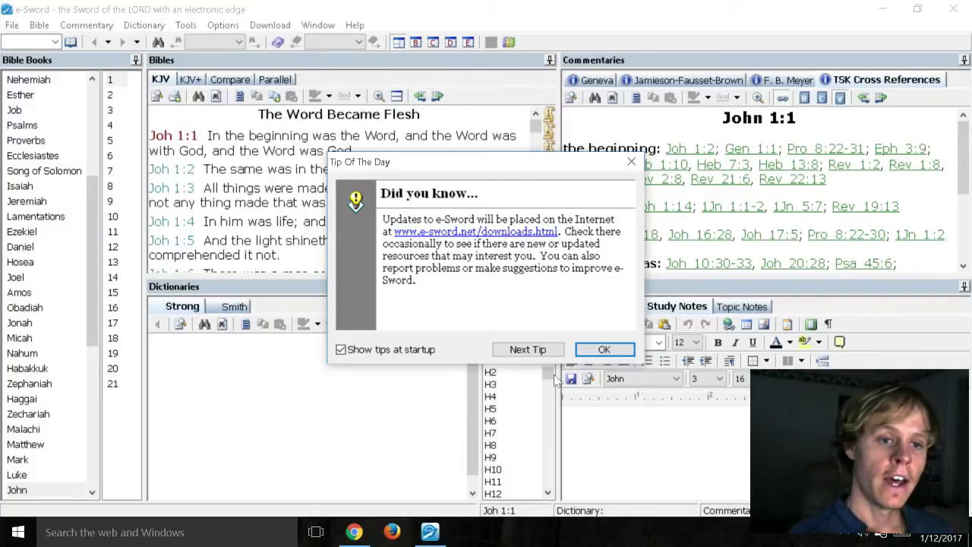
pyautogui.click(585, 349)
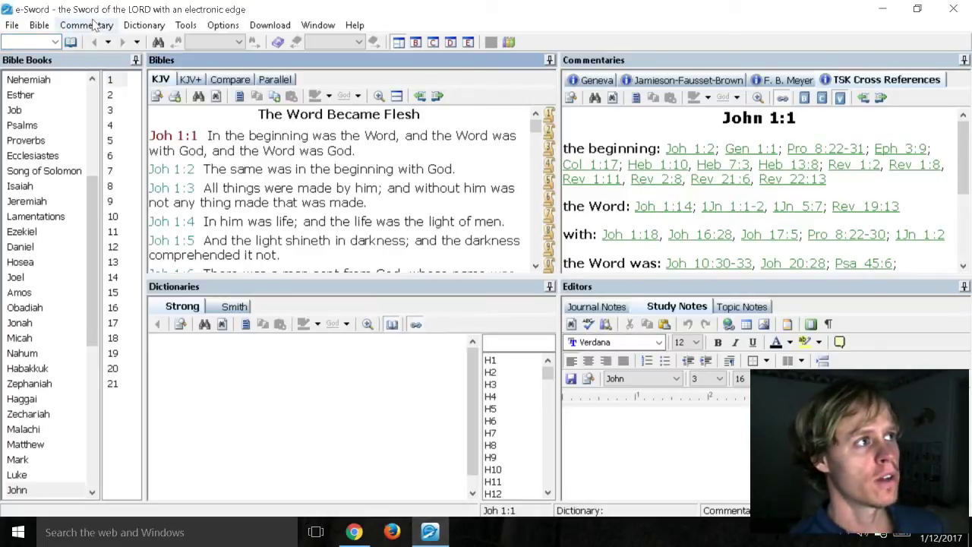
# Open the e-Sword Module Downloader on the list of downloadable dictionaries.
pyautogui.click(148, 26)
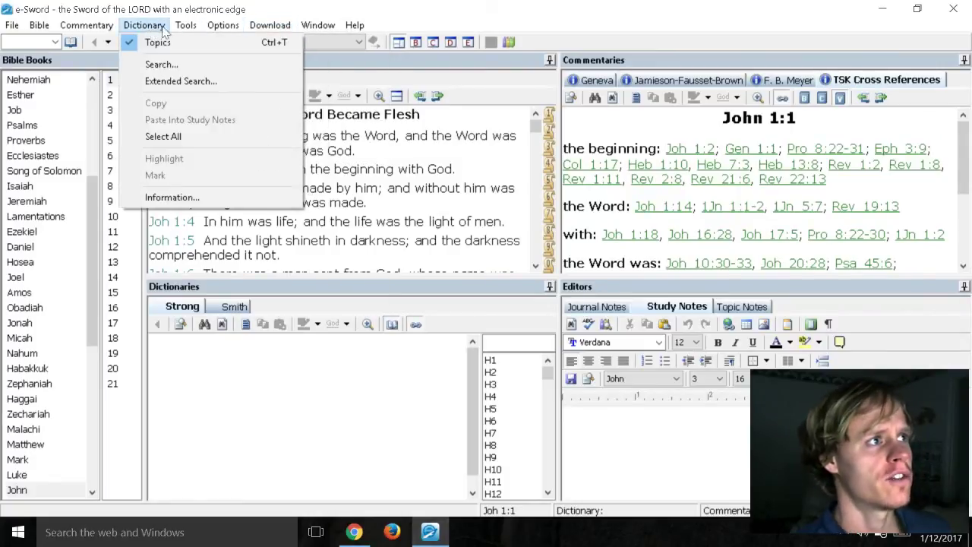
pyautogui.click(263, 27)
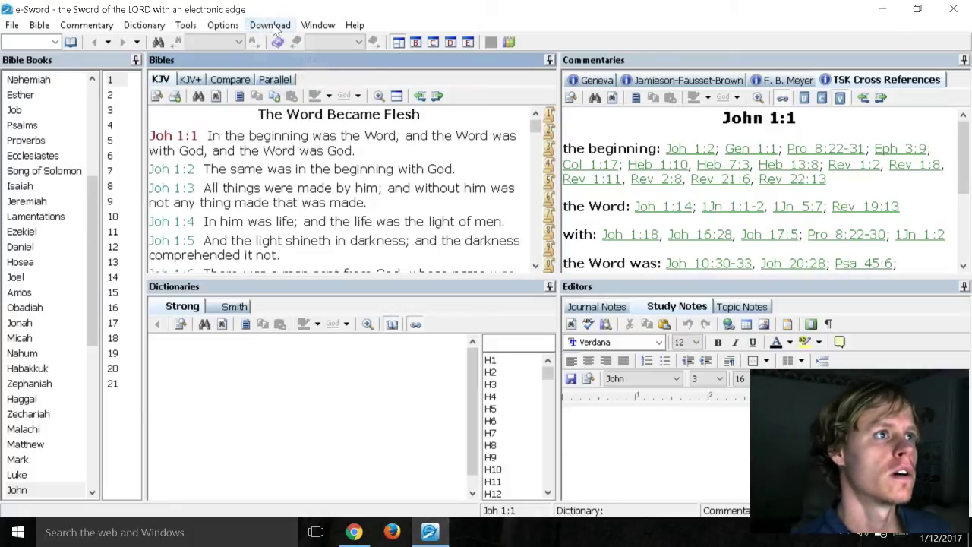
pyautogui.click(275, 27)
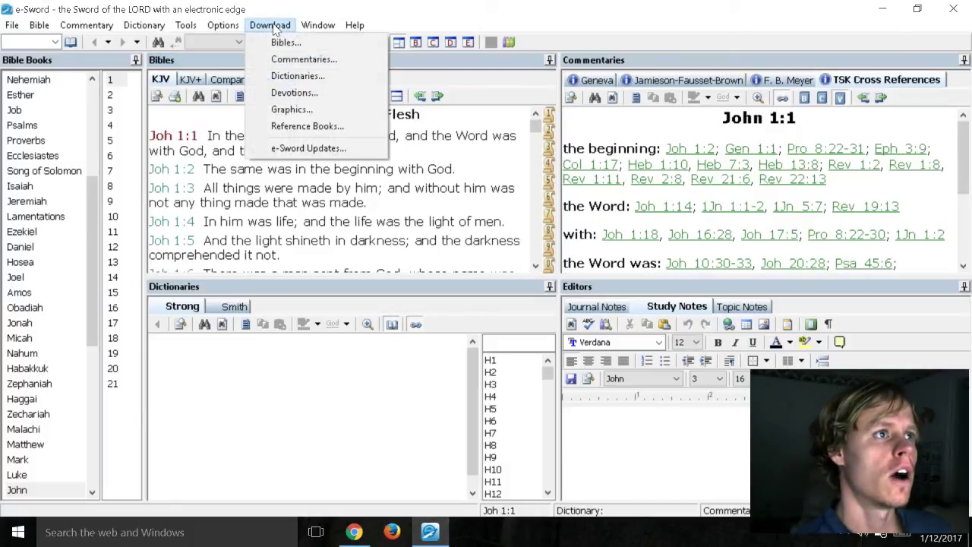
pyautogui.click(294, 75)
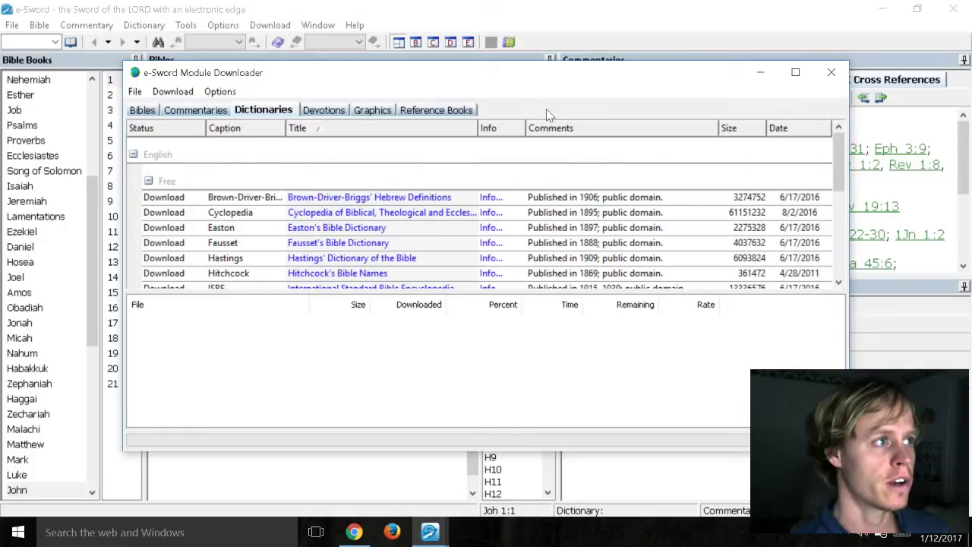
# Look through the free English Bibles available for download, from the American Standard Version to Young's Literal Translation.
pyautogui.click(144, 111)
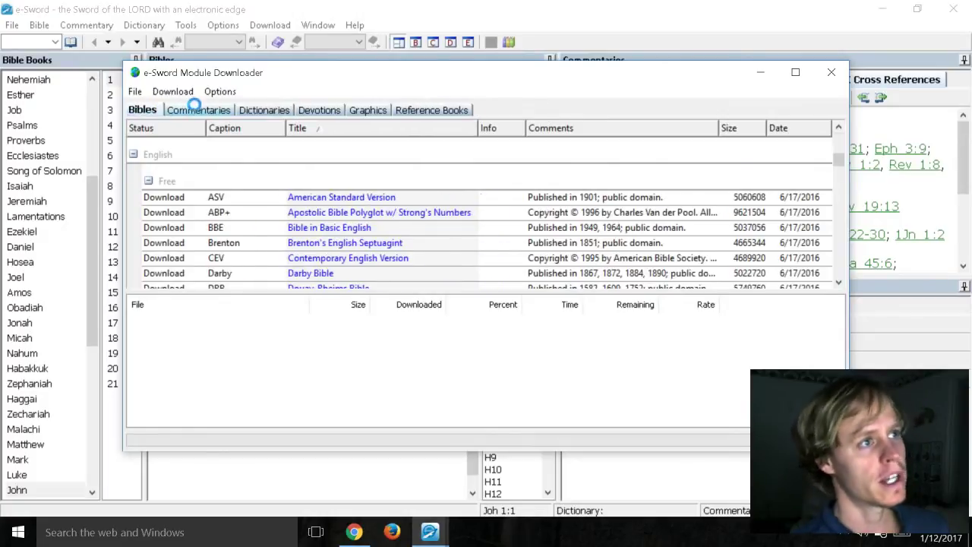
pyautogui.click(196, 110)
pyautogui.click(261, 110)
pyautogui.click(144, 110)
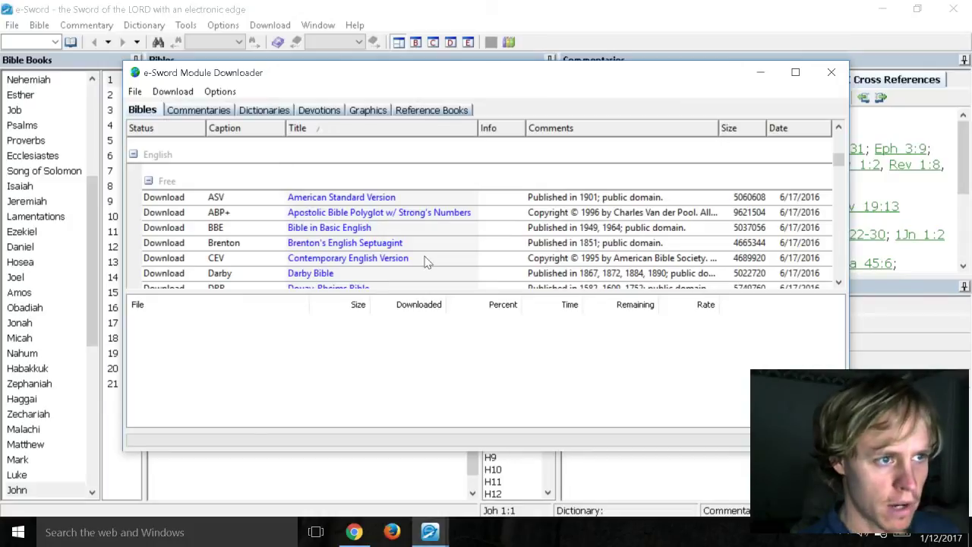
pyautogui.click(840, 284)
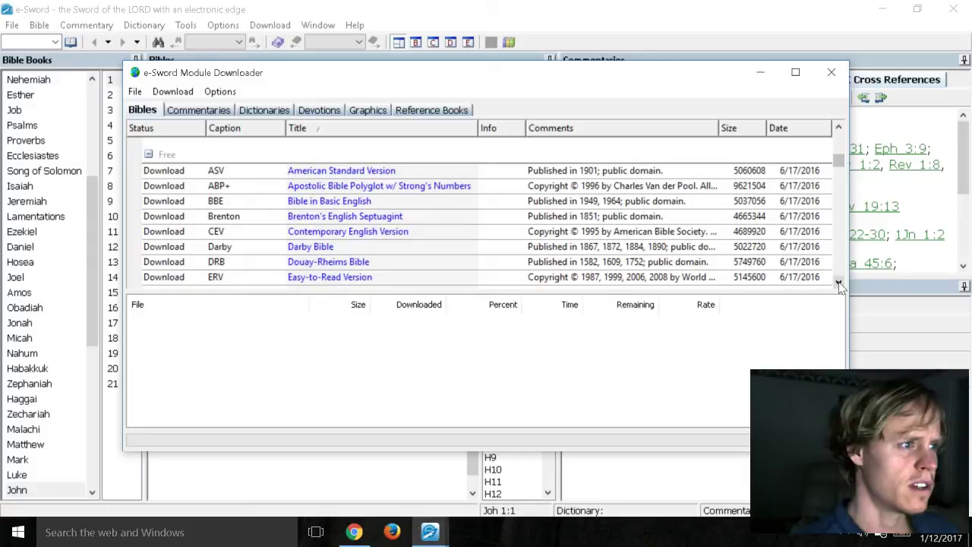
pyautogui.click(840, 284)
pyautogui.click(839, 283)
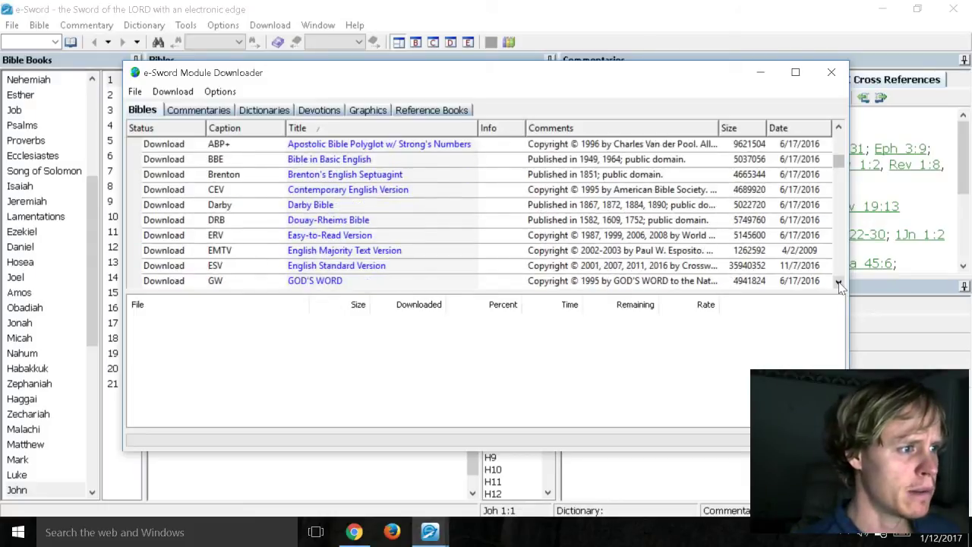
pyautogui.click(839, 283)
pyautogui.click(839, 283)
pyautogui.click(840, 283)
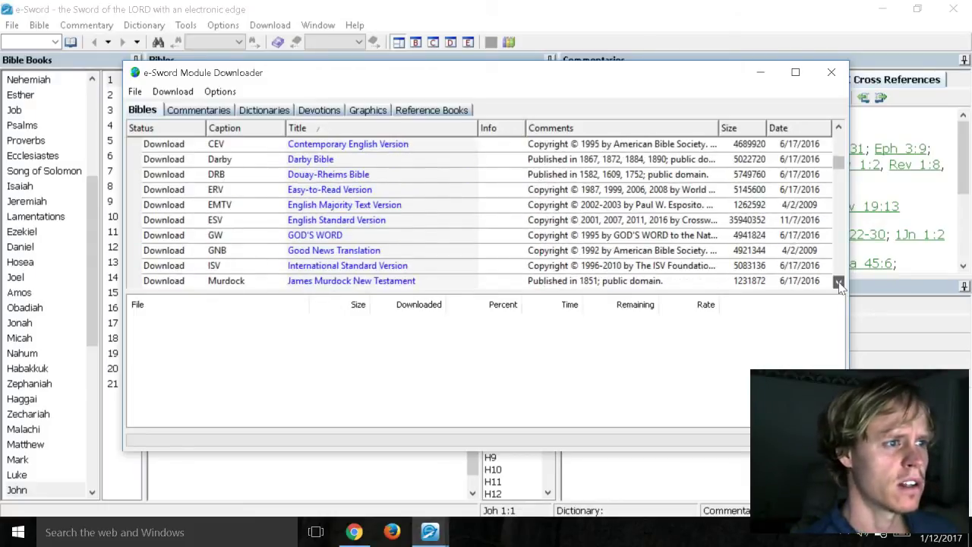
pyautogui.click(839, 283)
pyautogui.click(839, 283)
pyautogui.click(839, 283)
pyautogui.click(839, 283)
pyautogui.click(839, 283)
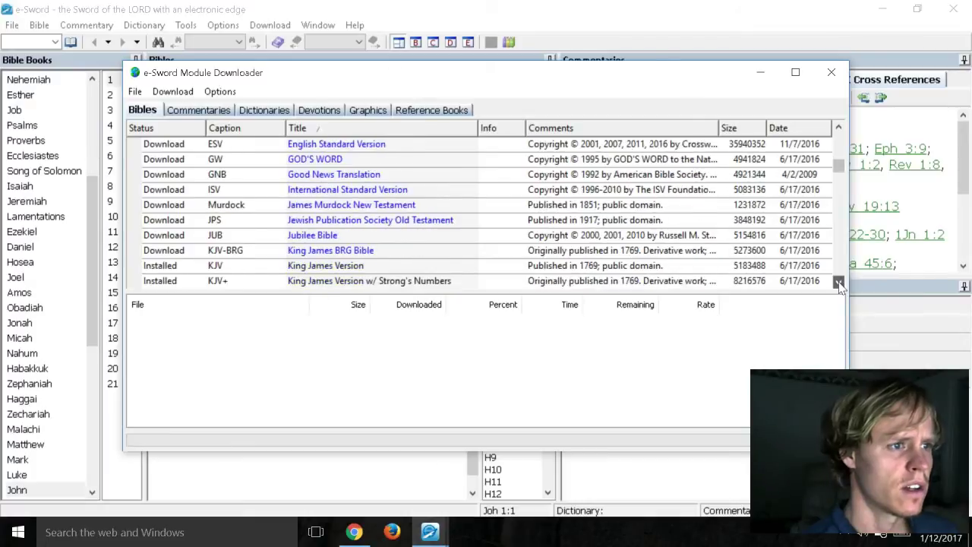
pyautogui.click(839, 283)
pyautogui.click(839, 284)
pyautogui.click(839, 283)
pyautogui.click(839, 284)
pyautogui.click(839, 284)
pyautogui.click(839, 283)
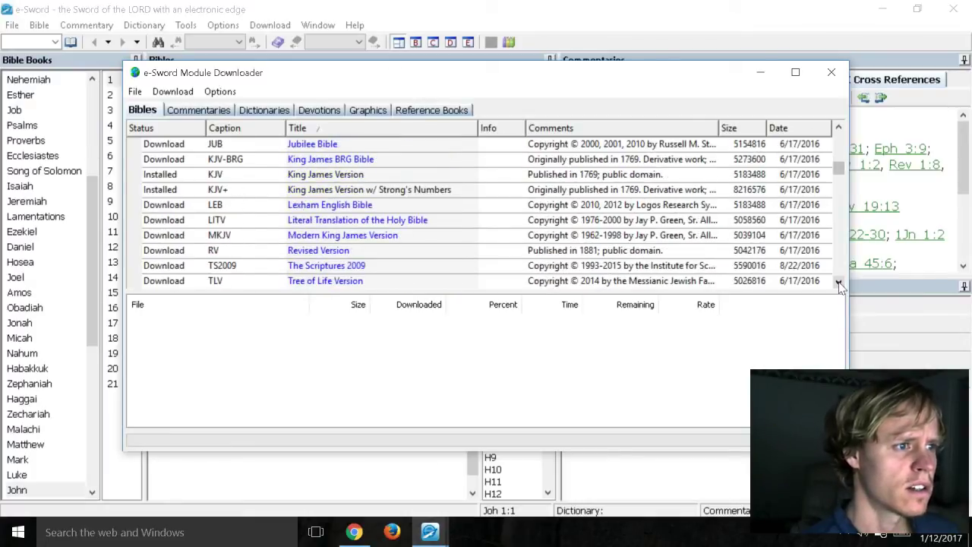
pyautogui.click(839, 284)
pyautogui.click(840, 284)
pyautogui.click(839, 283)
pyautogui.click(839, 283)
pyautogui.click(840, 283)
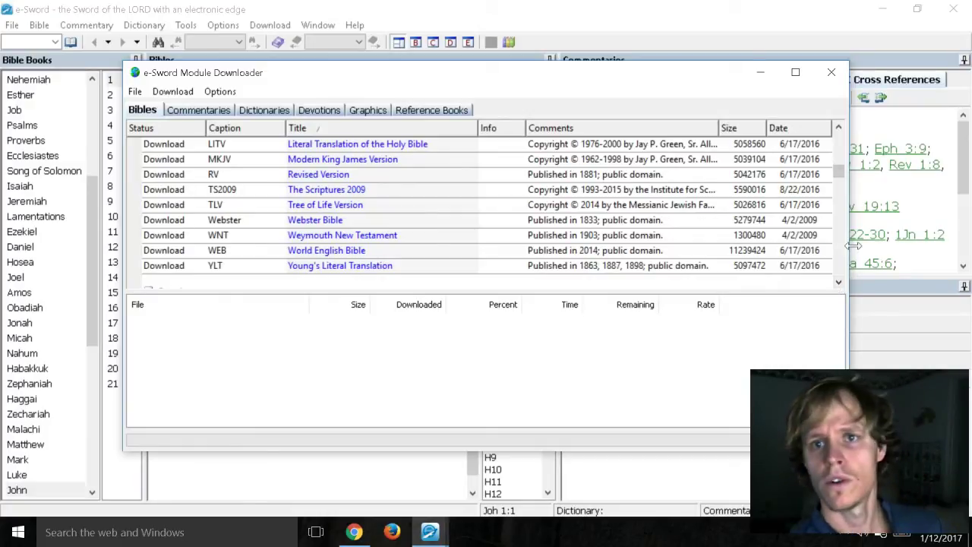
# Add the Jewish Publication Society Old Testament (JPS) to the download list.
pyautogui.moveTo(837, 180)
pyautogui.mouseDown()
pyautogui.moveTo(839, 146)
pyautogui.moveTo(845, 173)
pyautogui.mouseUp()
pyautogui.scroll(-1, 846, 173)
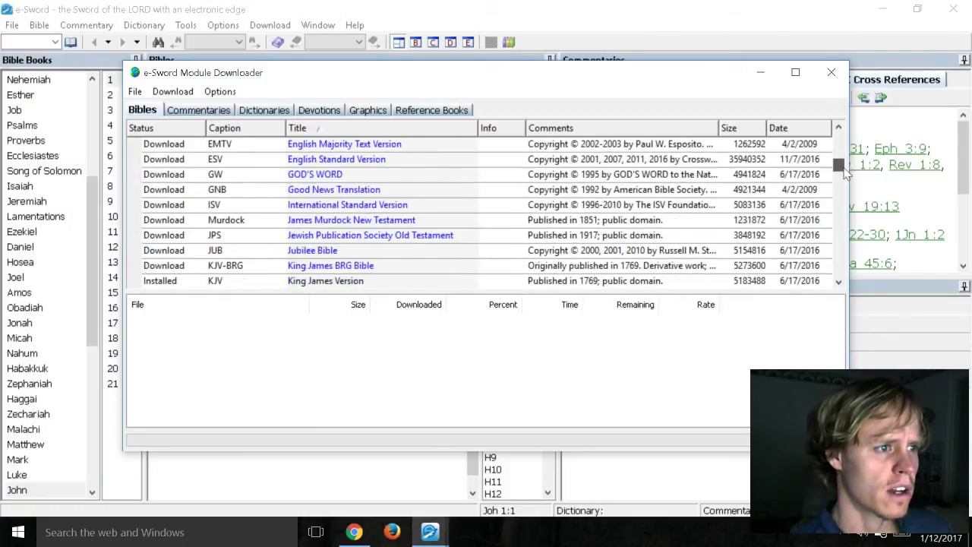
pyautogui.scroll(-1, 844, 172)
pyautogui.scroll(1, 844, 172)
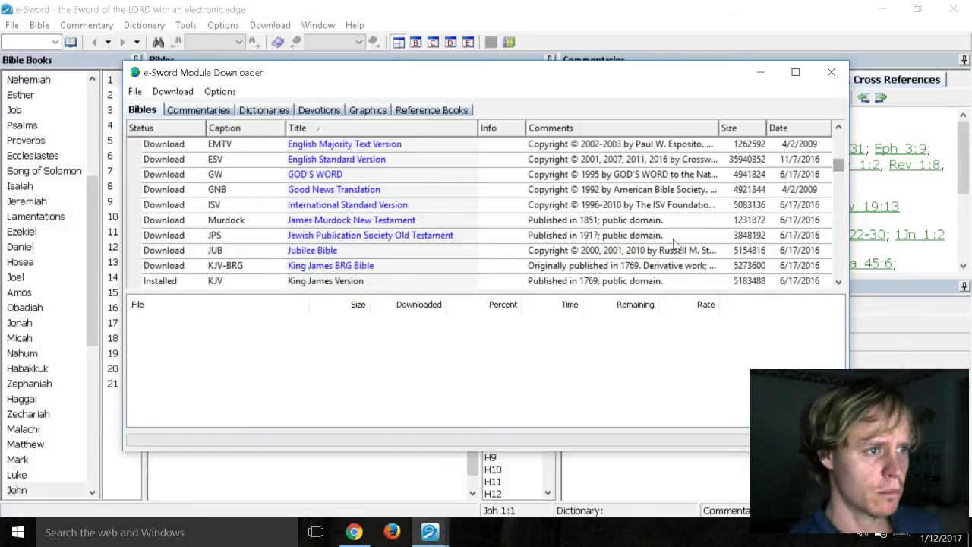
pyautogui.click(319, 235)
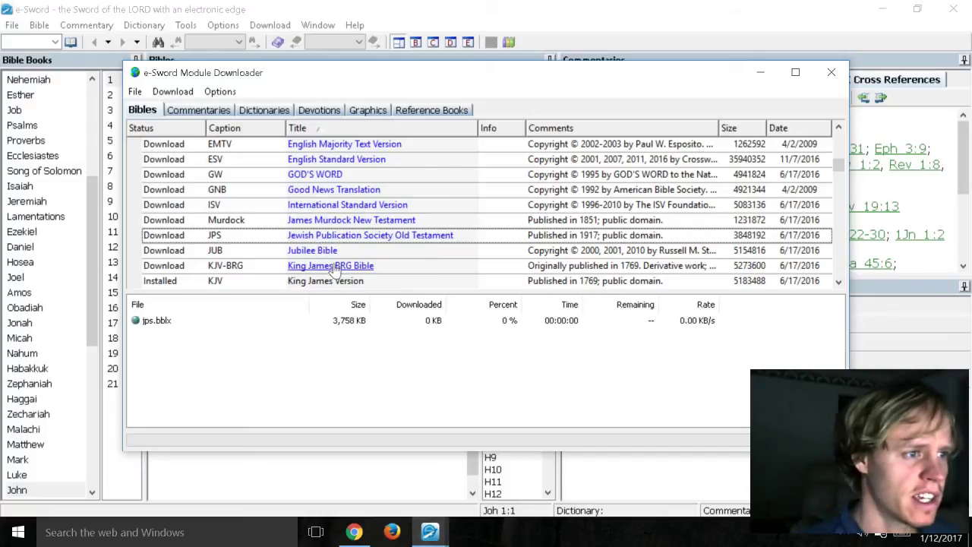
# Review the rest of the free English Bibles following the Jewish Publication Society Old Testament, up to the Premium group.
pyautogui.click(839, 281)
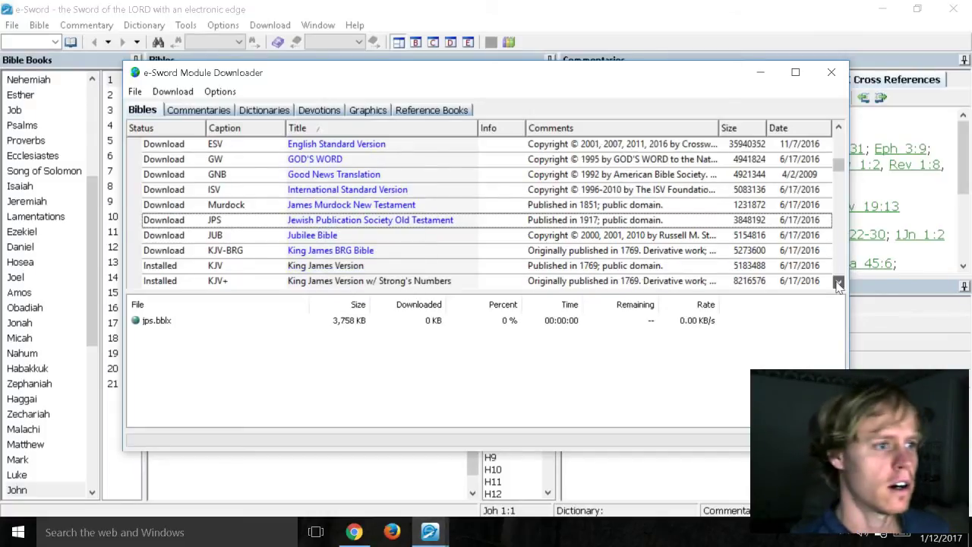
pyautogui.click(839, 281)
pyautogui.click(839, 281)
pyautogui.click(838, 281)
pyautogui.click(838, 281)
pyautogui.click(838, 281)
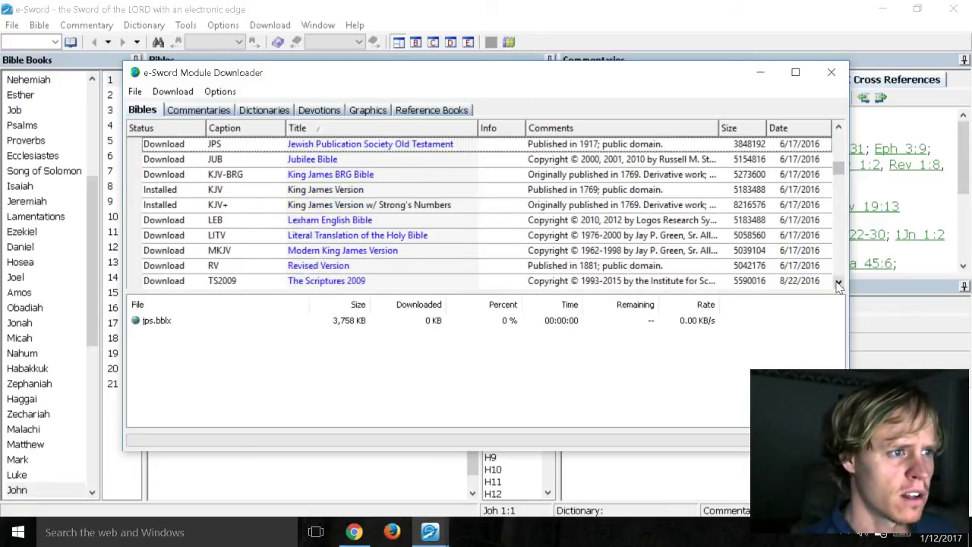
pyautogui.click(839, 282)
pyautogui.click(838, 283)
pyautogui.click(838, 283)
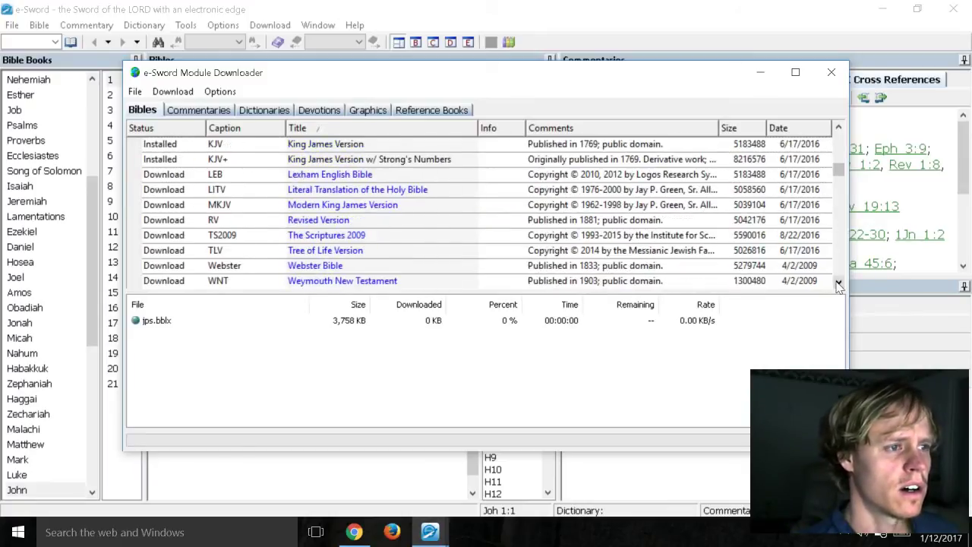
pyautogui.click(838, 282)
pyautogui.click(838, 283)
pyautogui.click(839, 282)
pyautogui.click(839, 283)
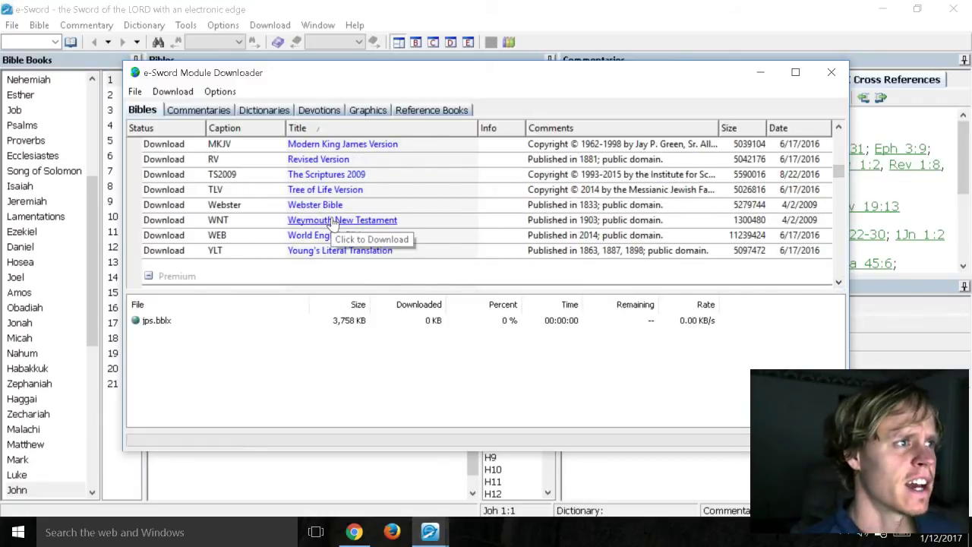
# Add the Keil & Delitzsch Commentary on the Old Testament to the download list and start downloading the queued modules.
pyautogui.click(219, 111)
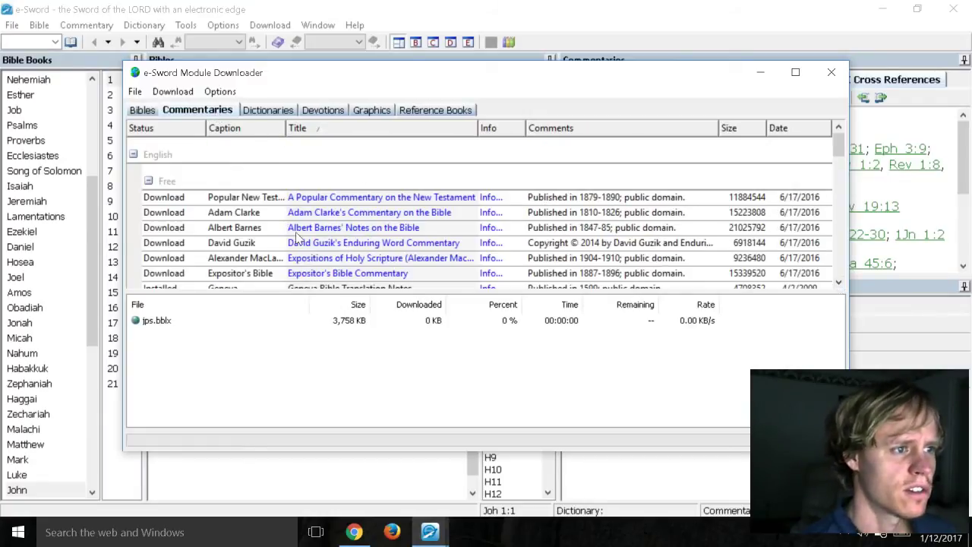
pyautogui.scroll(-1, 384, 244)
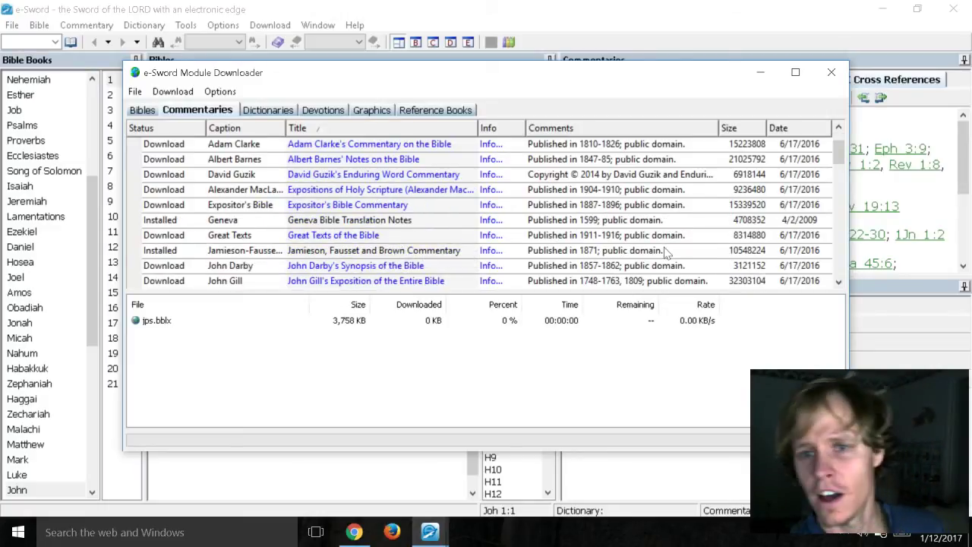
pyautogui.click(838, 282)
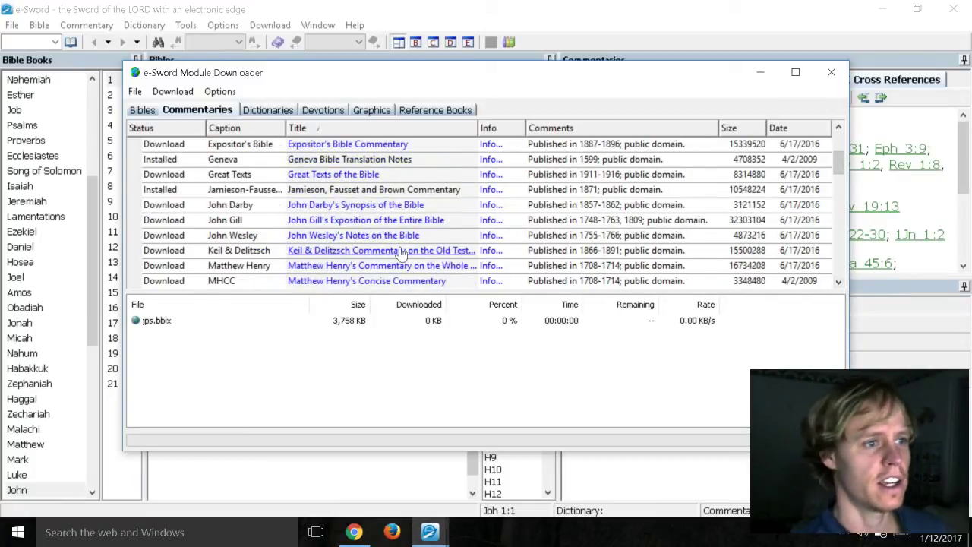
pyautogui.click(402, 251)
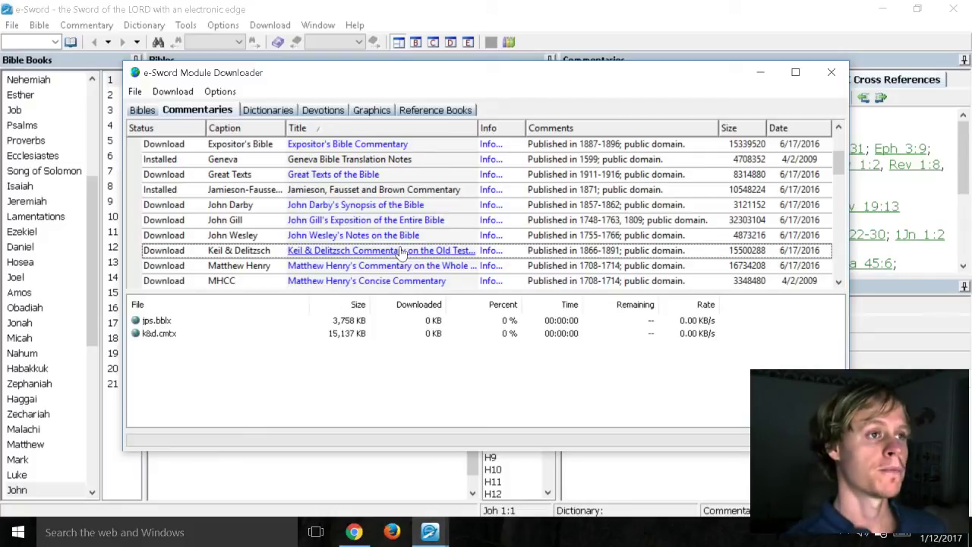
pyautogui.click(175, 91)
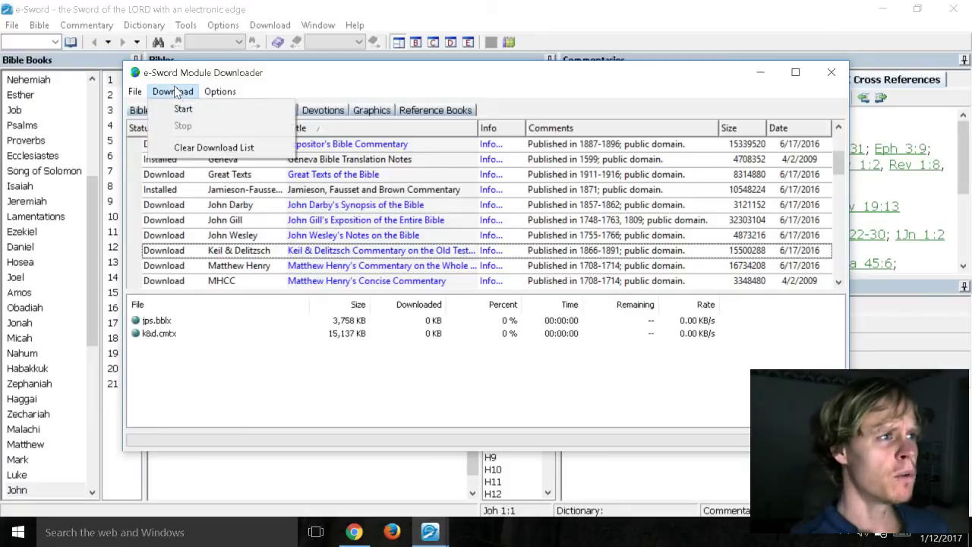
pyautogui.click(182, 108)
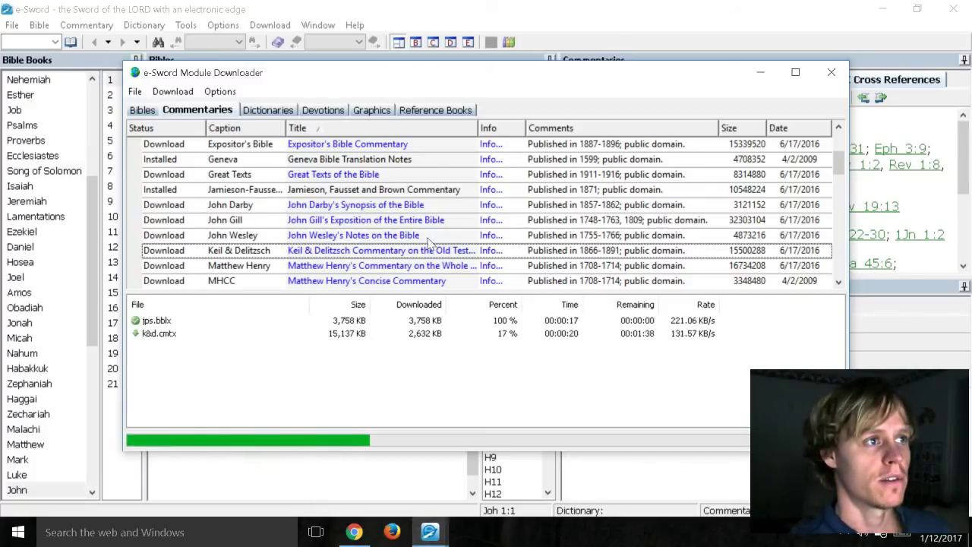
# Try to queue the Cyclopedia of Biblical literature and Brown-Driver-Briggs' Hebrew Definitions from the dictionaries while the current download is running.
pyautogui.click(278, 113)
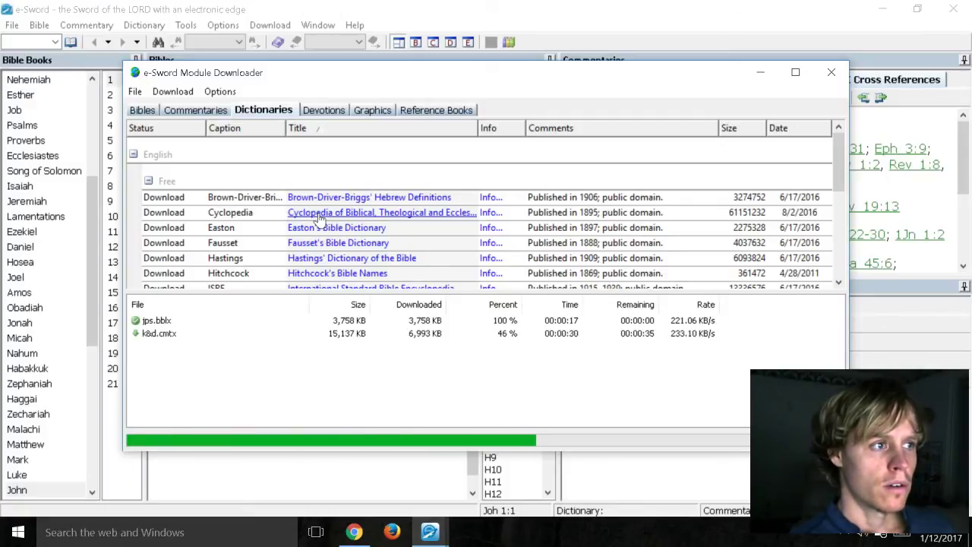
pyautogui.click(319, 216)
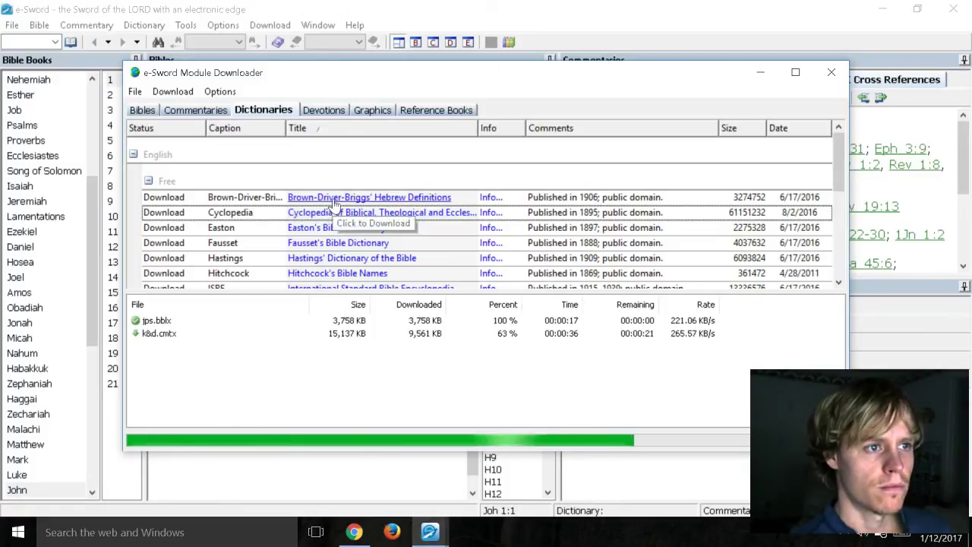
pyautogui.click(335, 200)
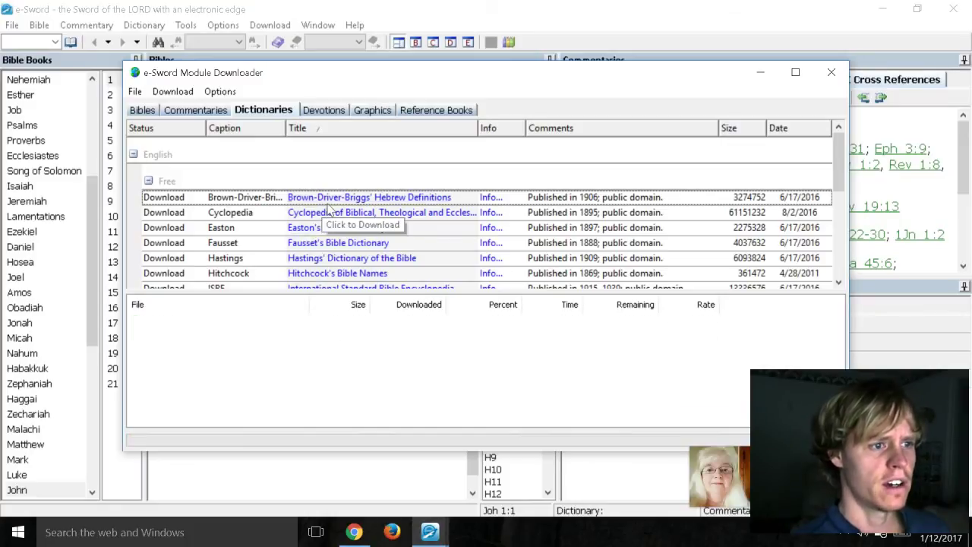
# Queue the Brown-Driver-Briggs, Cyclopedia, Fausset and Hastings dictionaries and start downloading them.
pyautogui.click(323, 197)
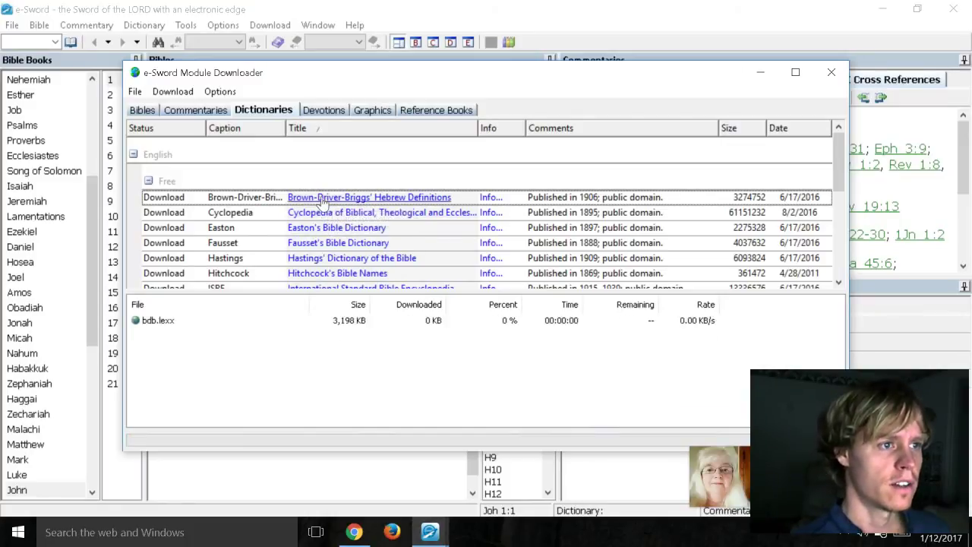
pyautogui.click(322, 213)
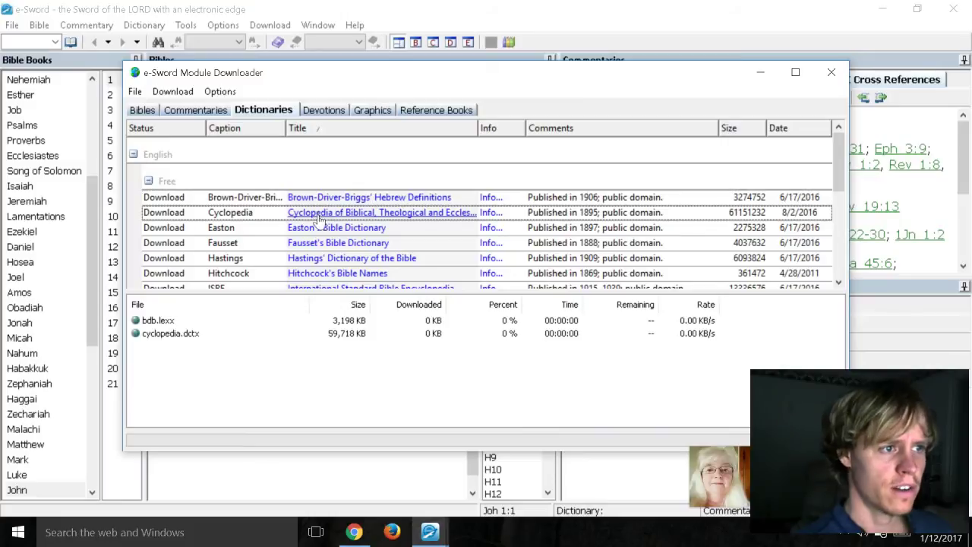
pyautogui.click(323, 243)
pyautogui.click(322, 258)
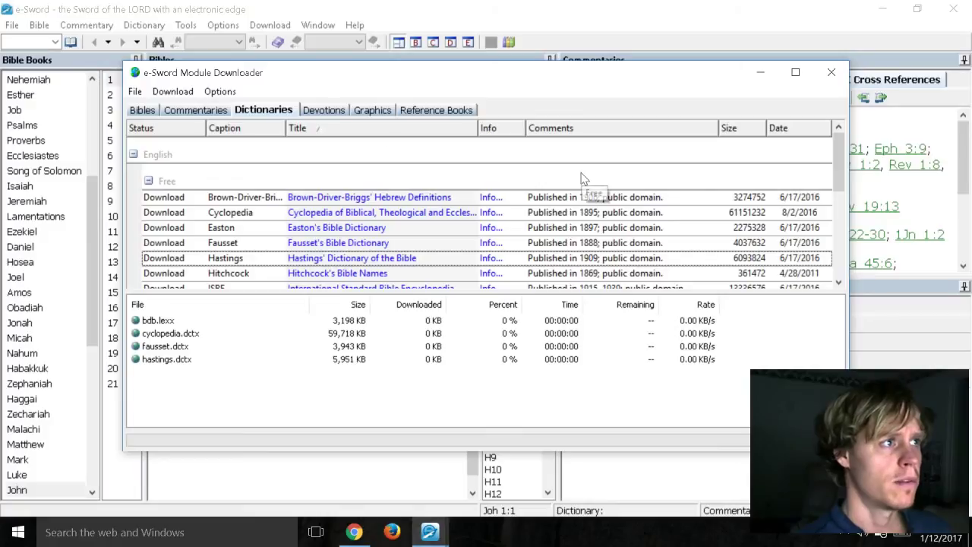
pyautogui.click(182, 95)
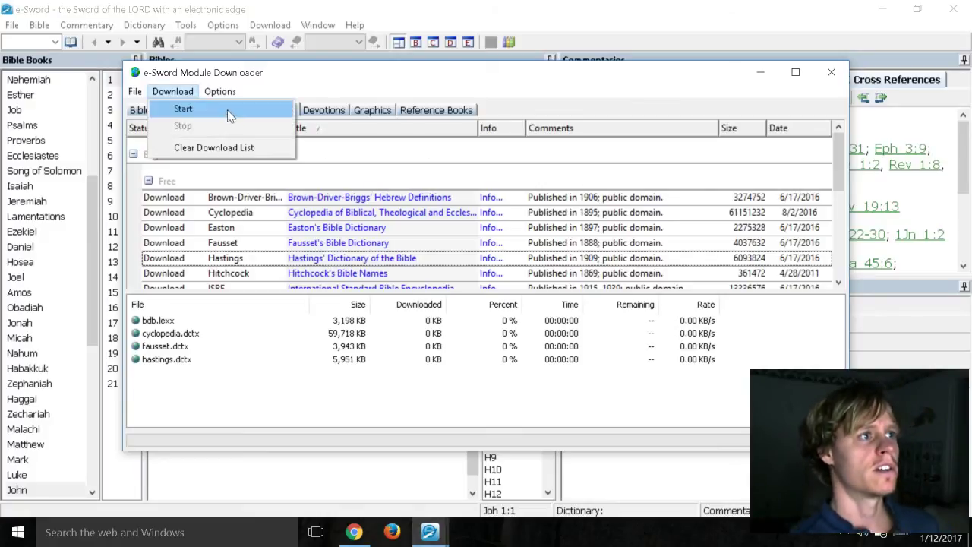
pyautogui.click(226, 112)
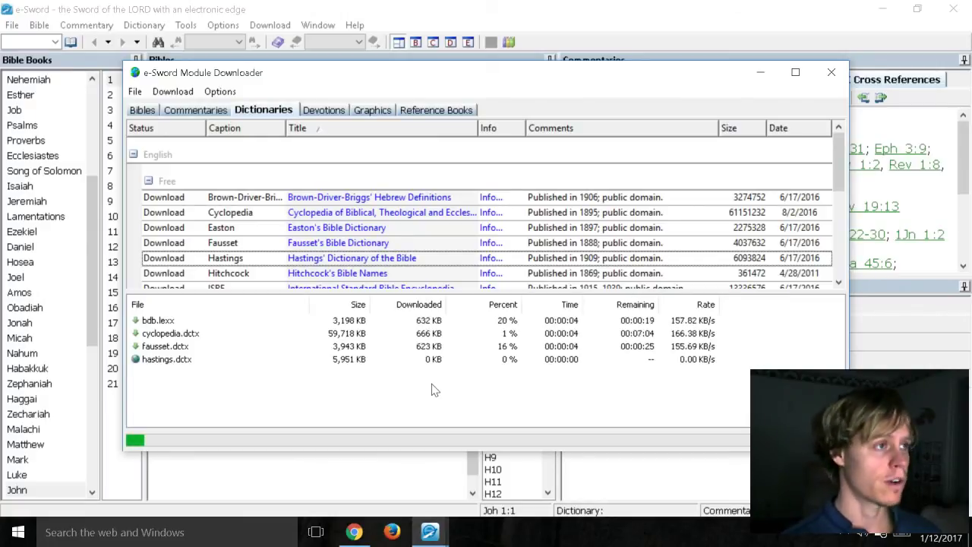
# Return to the main e-Sword window and view John 1 in the KJV, KJV+, Compare and Parallel displays.
pyautogui.click(596, 7)
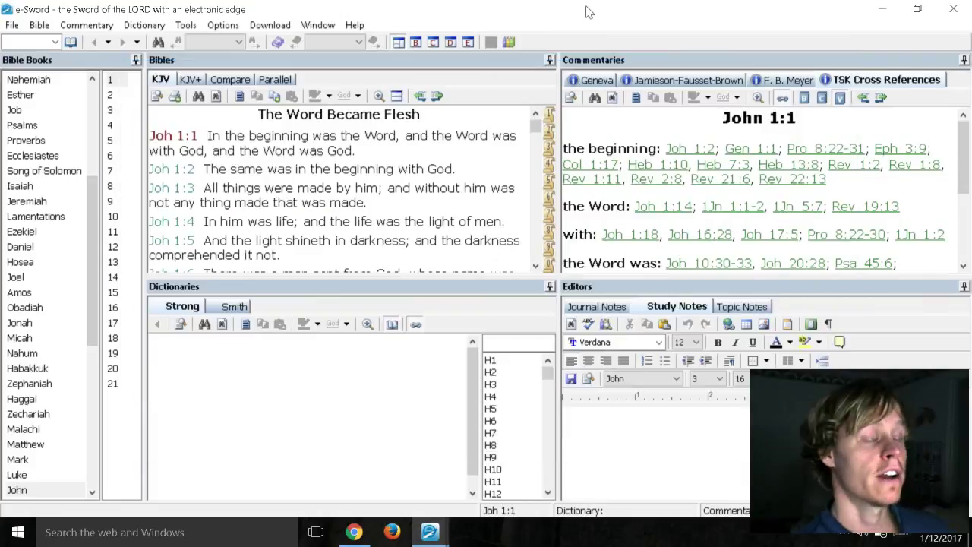
pyautogui.click(191, 80)
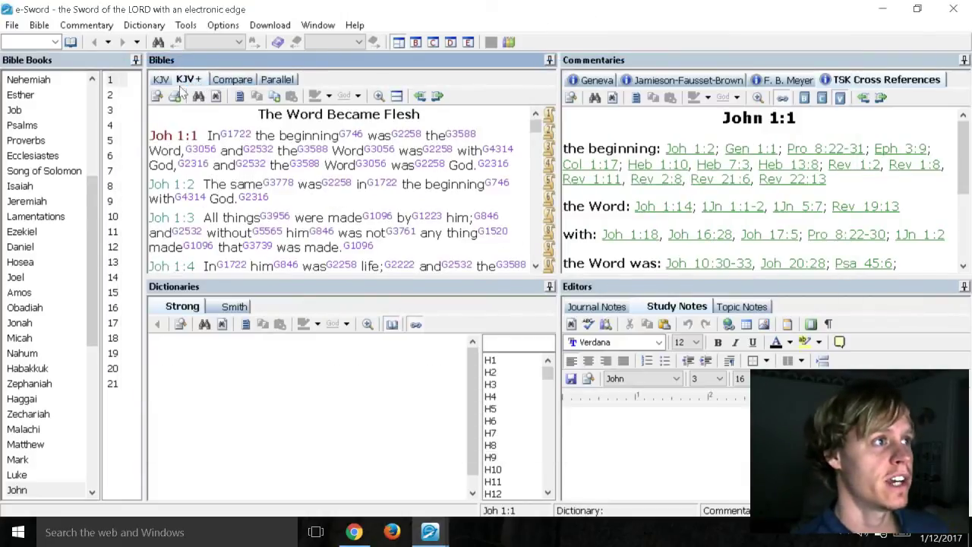
pyautogui.click(160, 80)
pyautogui.click(188, 80)
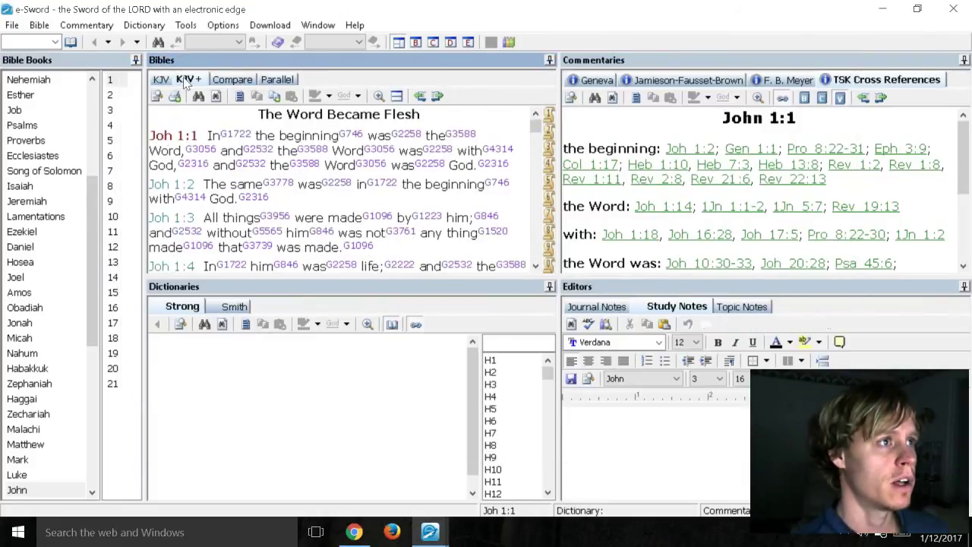
pyautogui.click(225, 81)
pyautogui.click(278, 80)
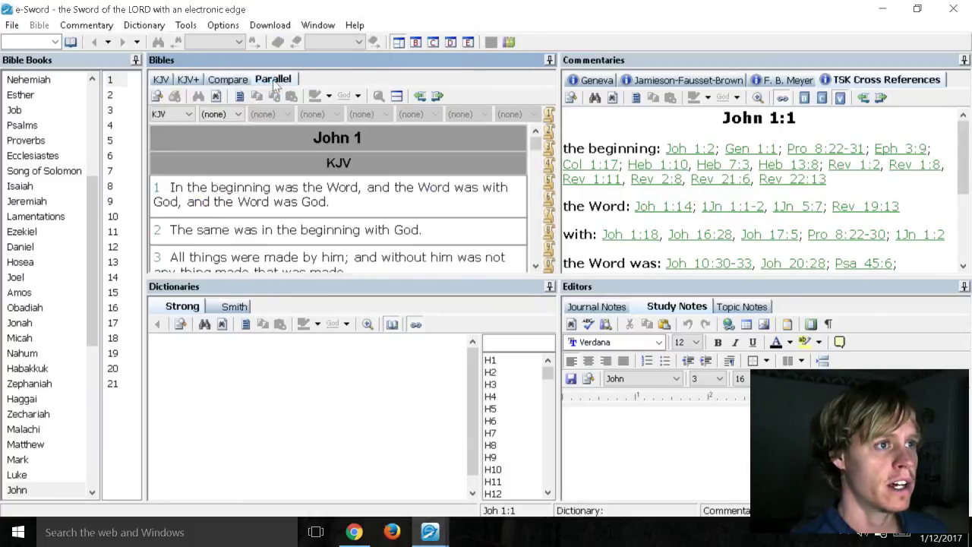
# Show John 1 in the KJV+ and bring up the Strong's definition of G1722 in verse 1.
pyautogui.click(188, 80)
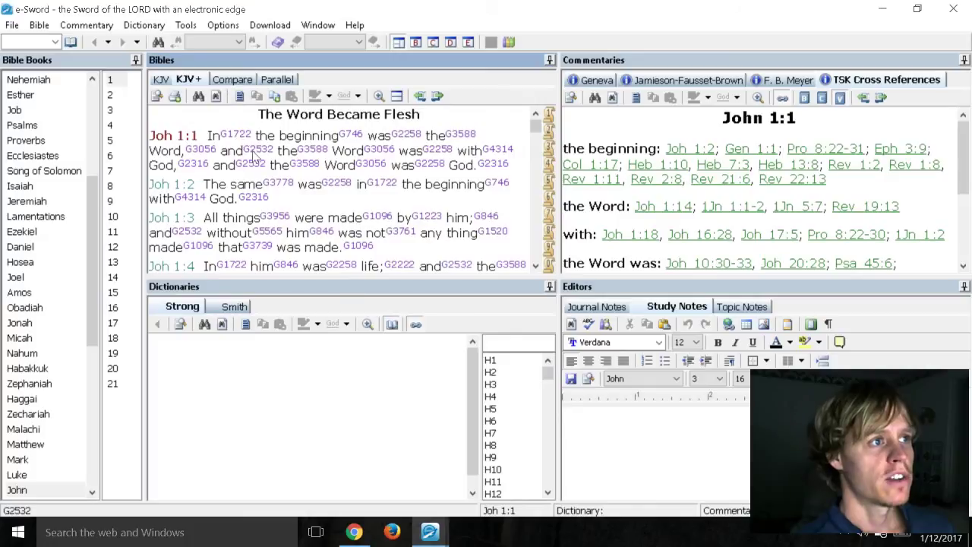
pyautogui.moveTo(241, 135)
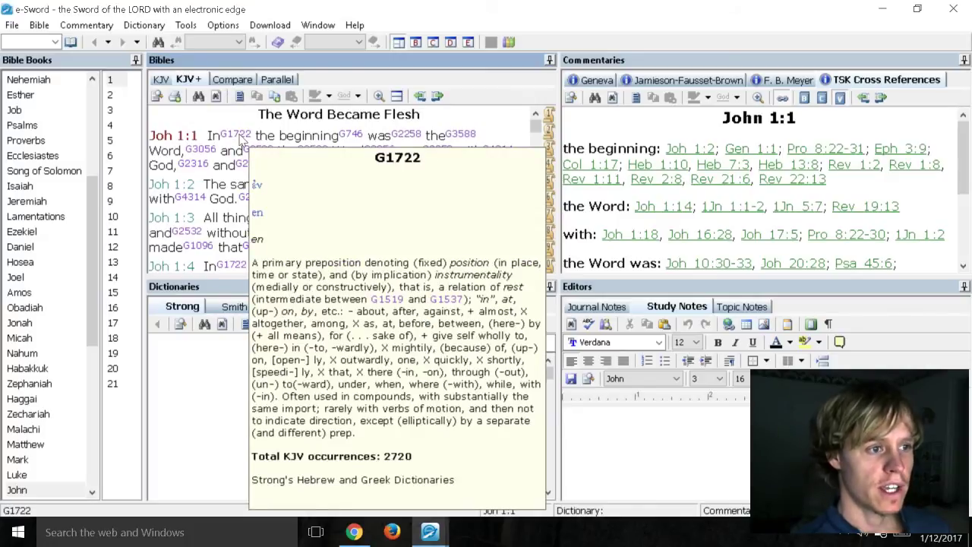
# Open Jeremiah 15 in the KJV+ and read through the chapter to verses 16 to 19.
pyautogui.moveTo(202, 152)
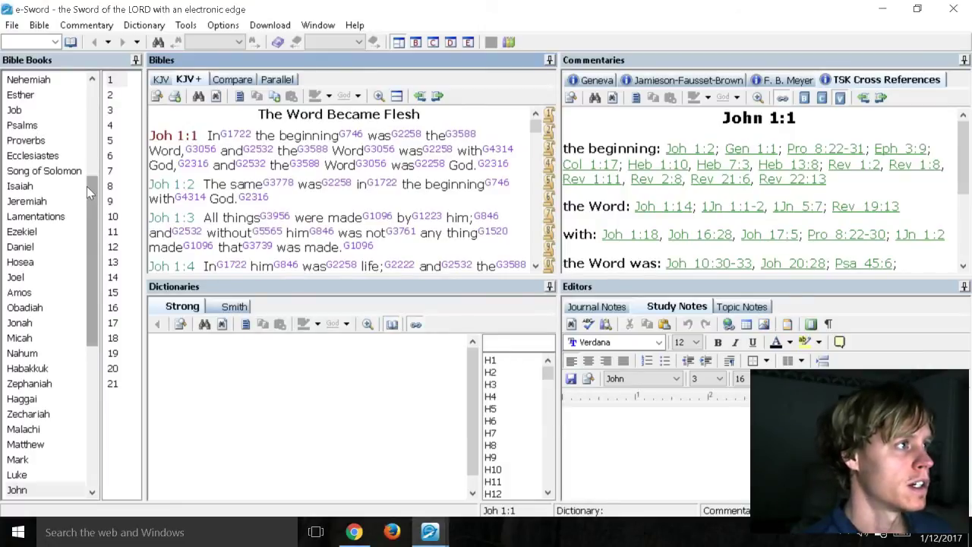
pyautogui.moveTo(87, 186)
pyautogui.mouseDown()
pyautogui.moveTo(96, 163)
pyautogui.moveTo(97, 188)
pyautogui.mouseUp()
pyautogui.click(25, 216)
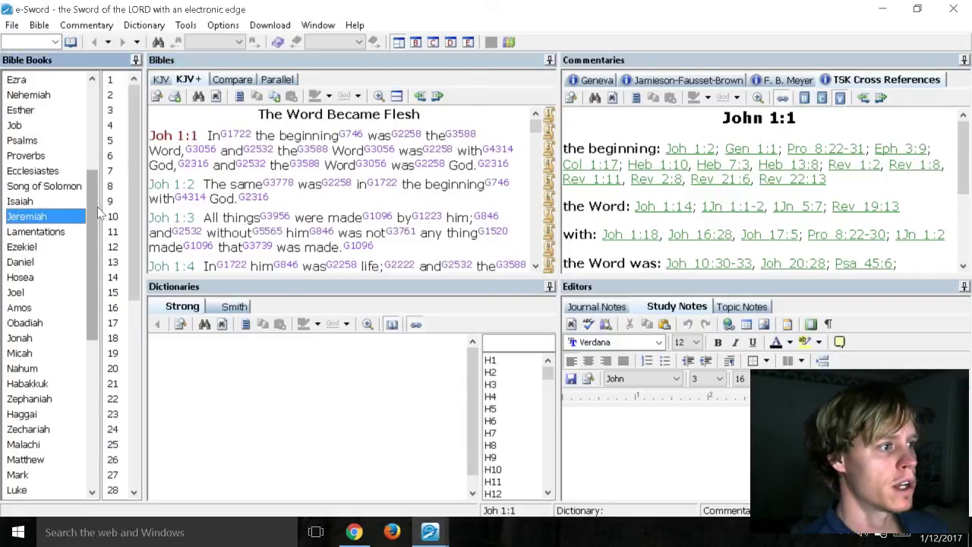
pyautogui.click(114, 292)
pyautogui.moveTo(288, 140)
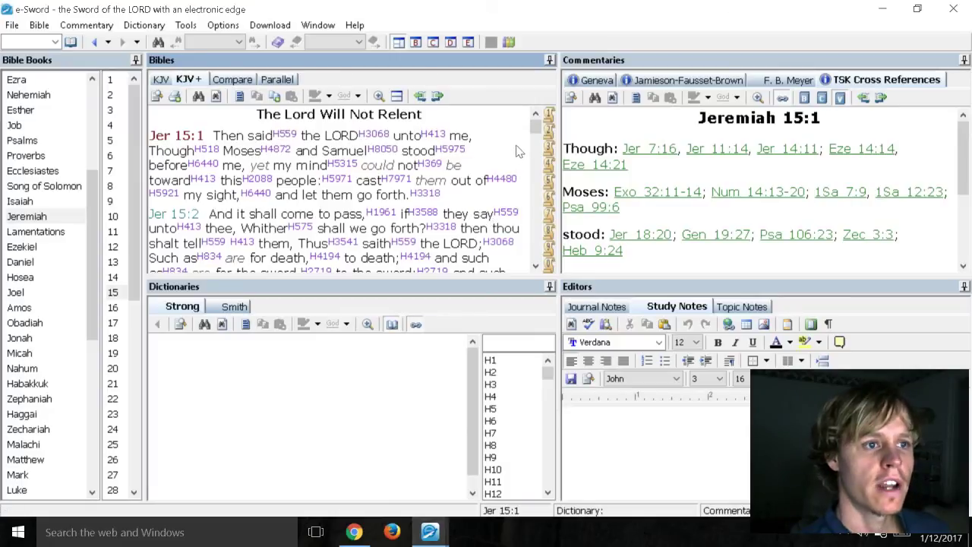
pyautogui.moveTo(535, 128); pyautogui.dragTo(522, 201)
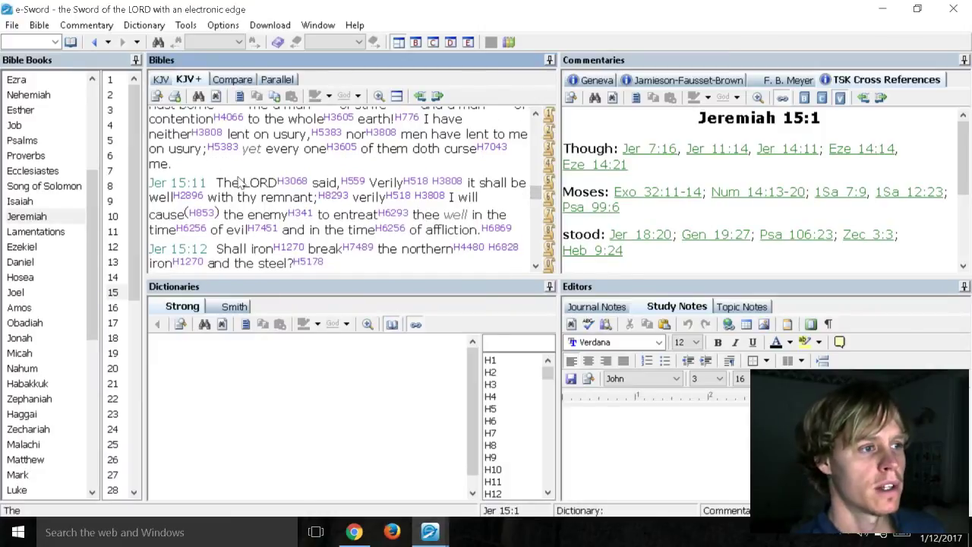
pyautogui.scroll(-4, 239, 183)
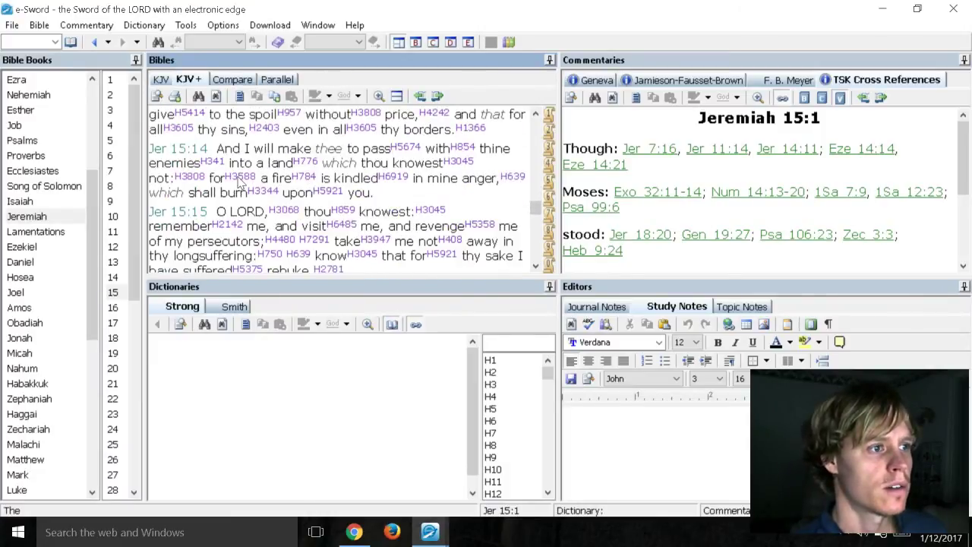
pyautogui.scroll(-5, 239, 179)
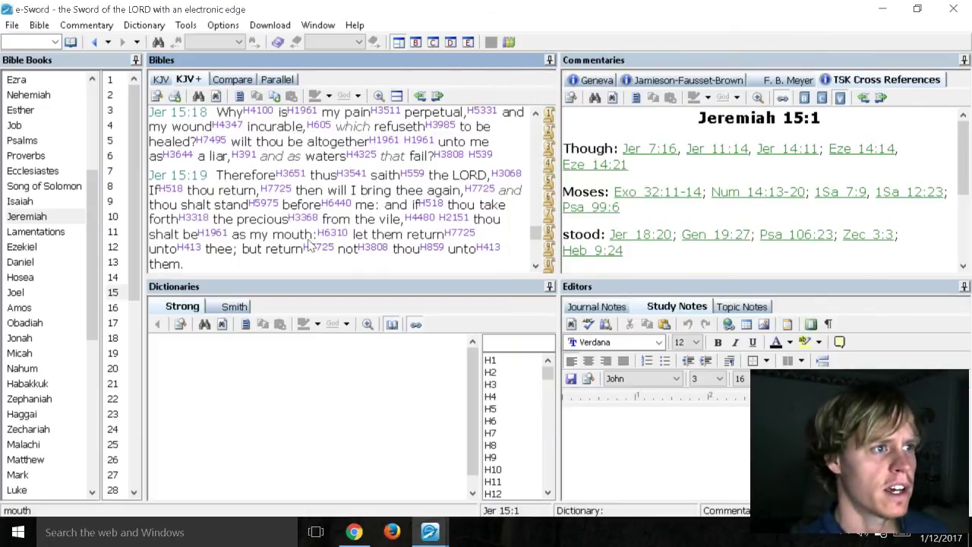
pyautogui.scroll(3, 310, 234)
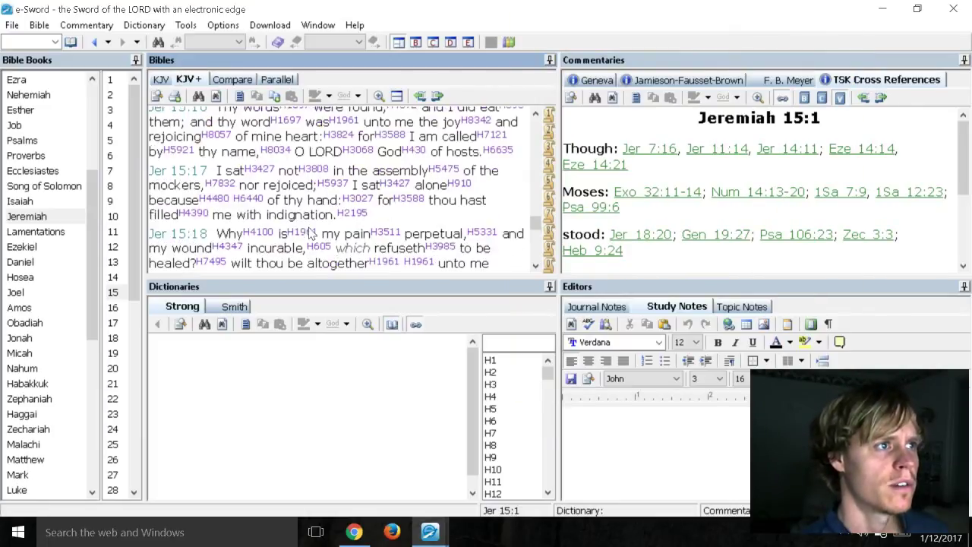
pyautogui.moveTo(293, 121)
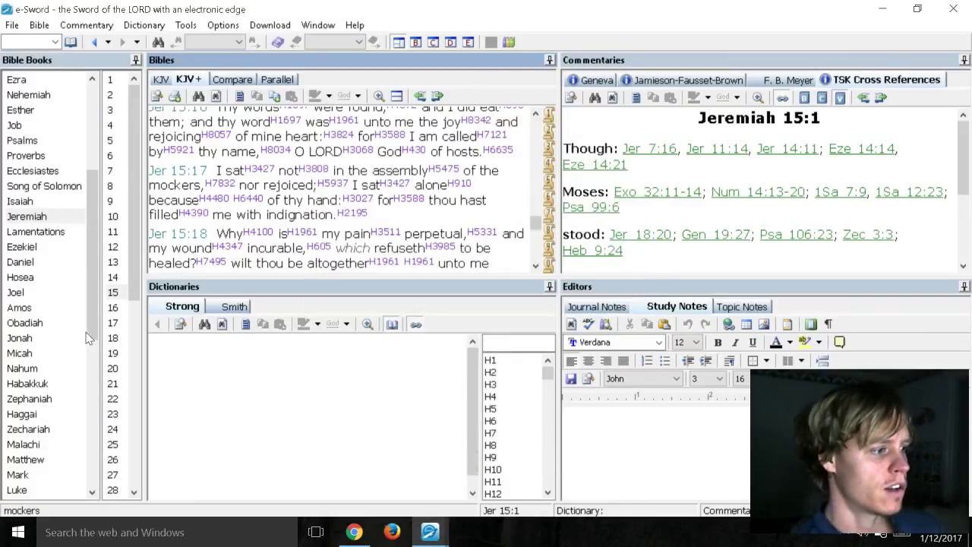
# Return to John 1 in the KJV+ and bring up the Strong's definition of G3056 in verse 1.
pyautogui.moveTo(87, 338); pyautogui.dragTo(88, 361)
pyautogui.click(23, 445)
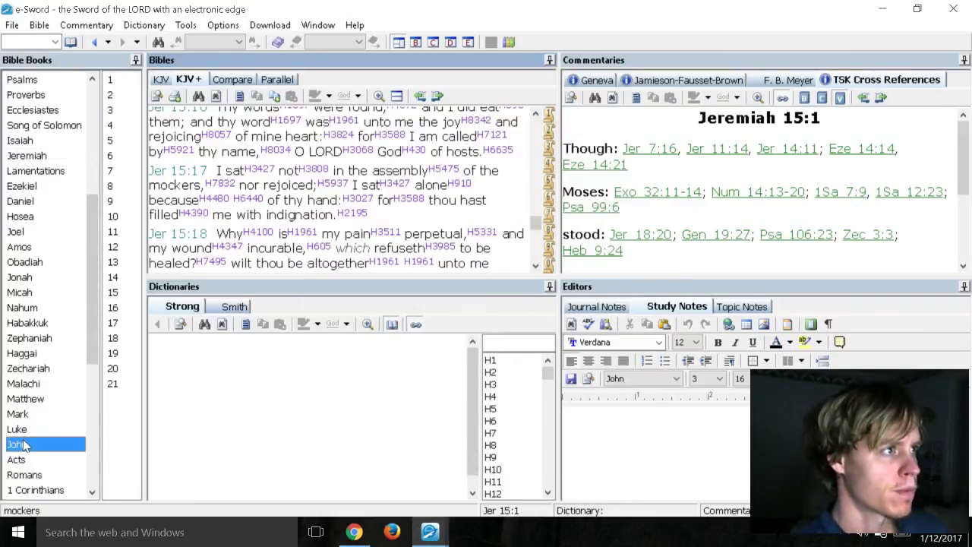
pyautogui.click(111, 80)
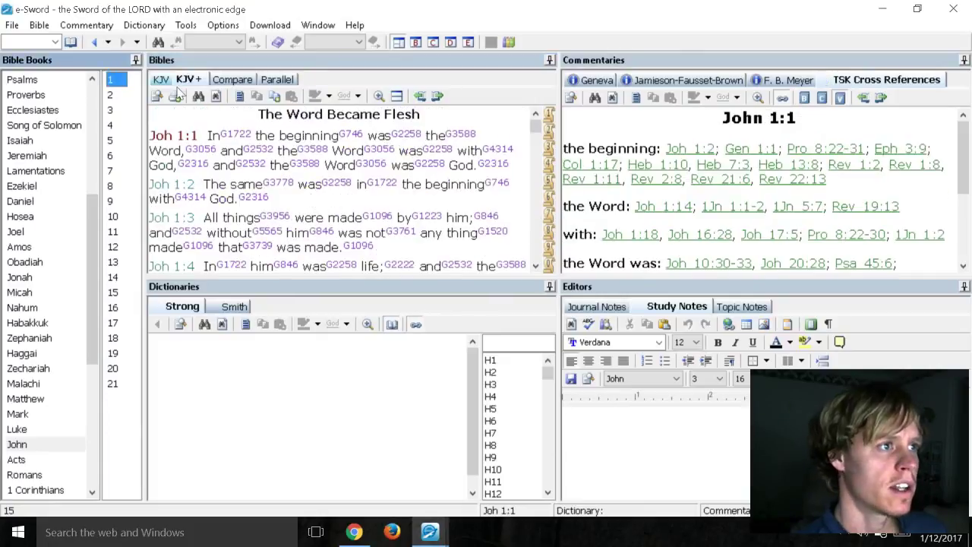
pyautogui.click(228, 125)
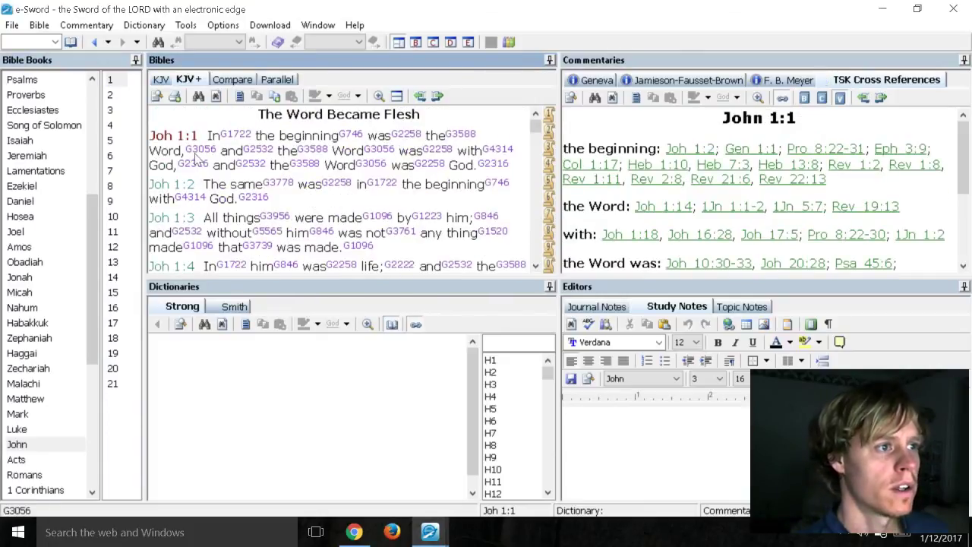
pyautogui.moveTo(197, 154)
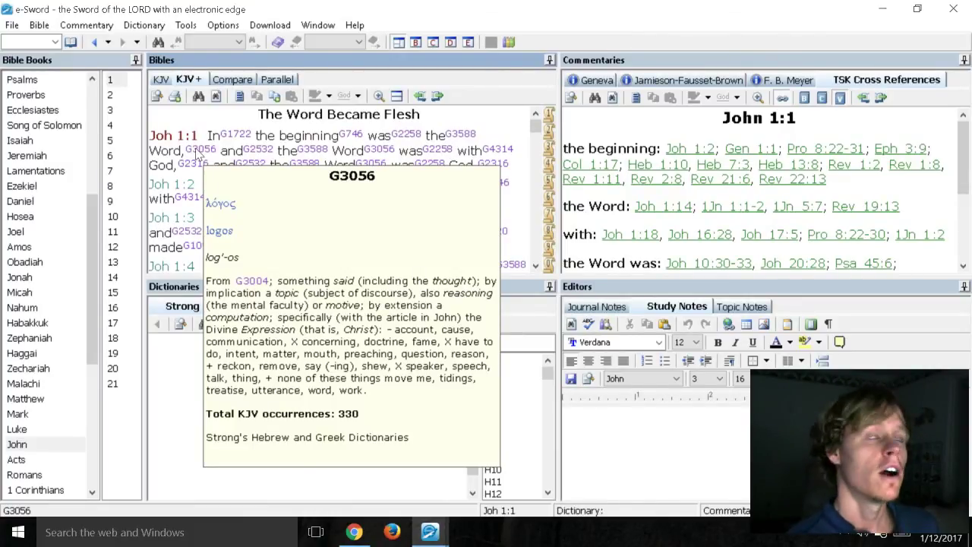
pyautogui.click(270, 25)
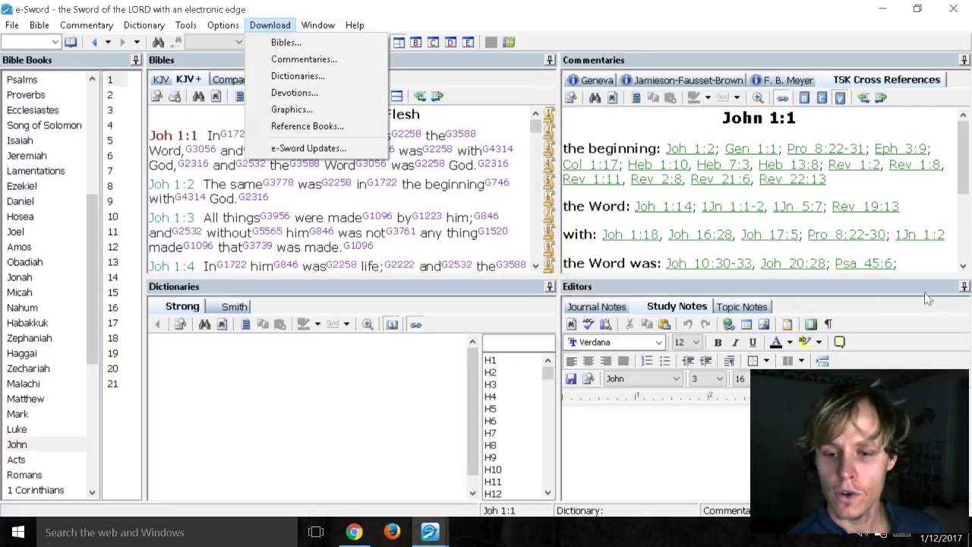
pyautogui.click(807, 542)
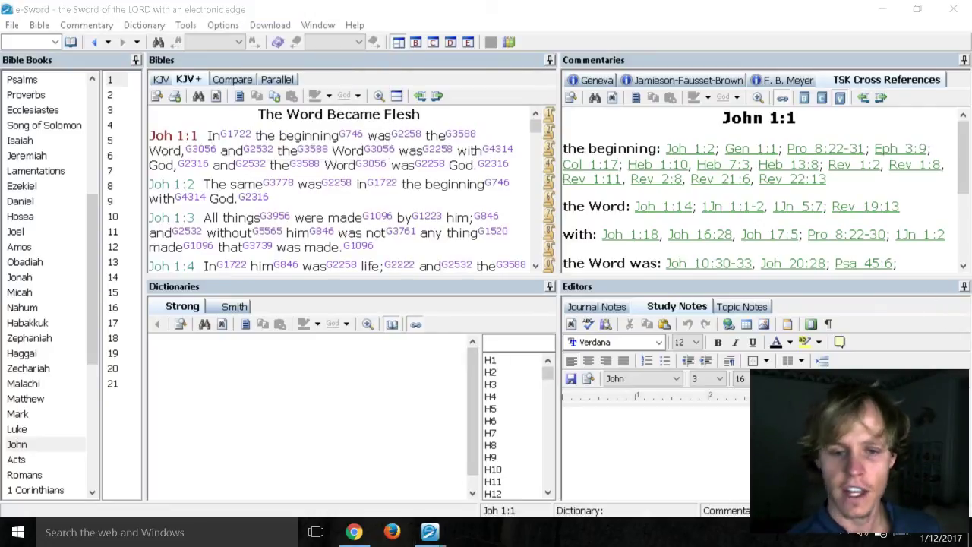
pyautogui.rightClick(760, 500)
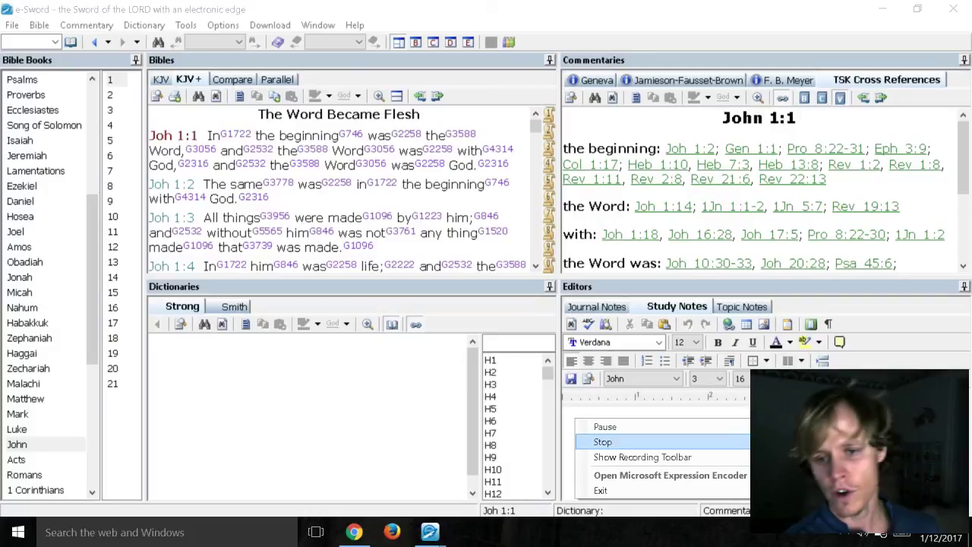
pyautogui.click(629, 442)
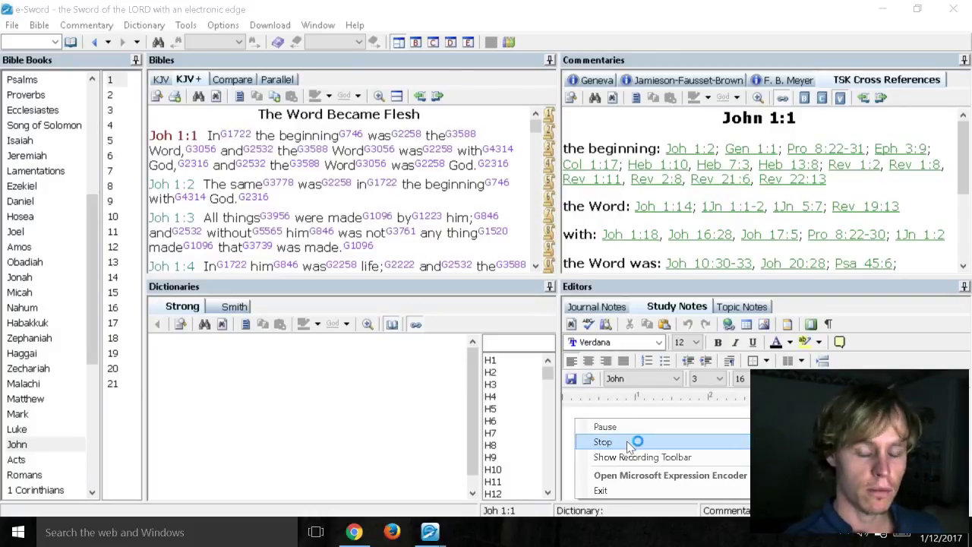